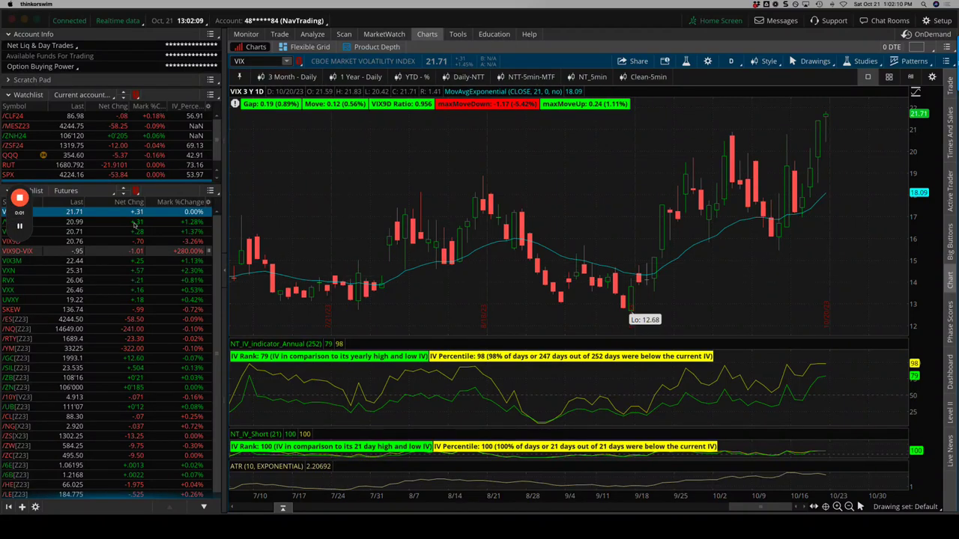
Review the daily charts of VIX, the /NQ futures and the /ES futures from the Futures watchlist
{"action": "mouse_move", "coordinate": [30, 215]}
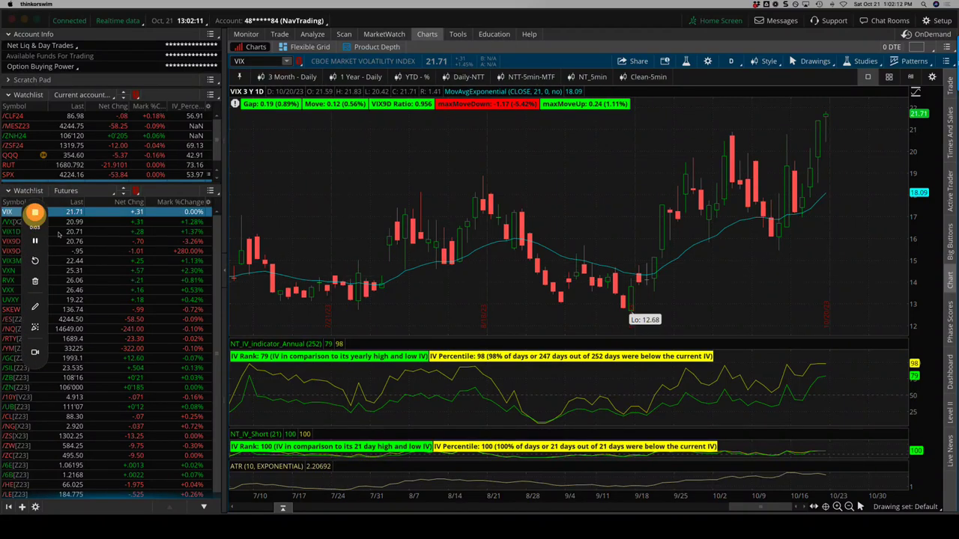
{"action": "left_click", "coordinate": [95, 213]}
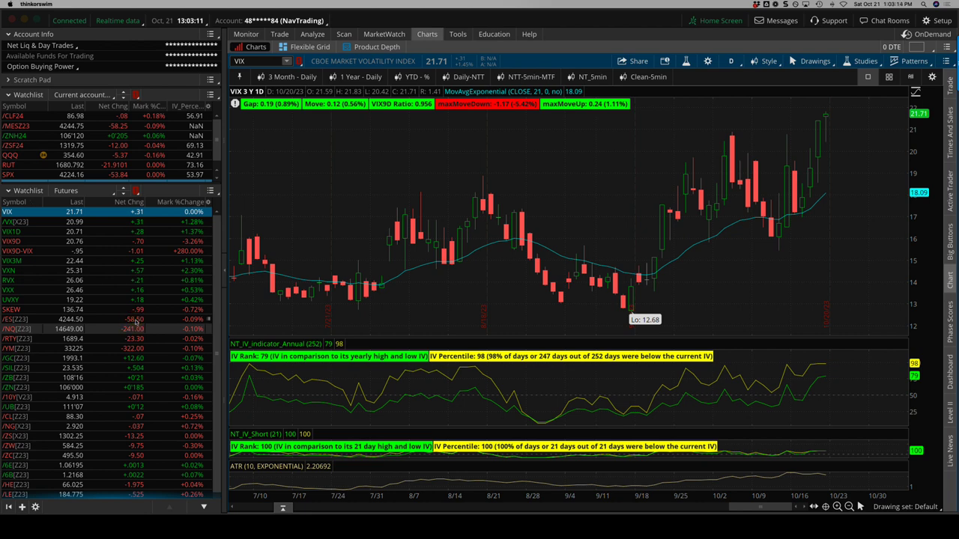
{"action": "left_click", "coordinate": [135, 320]}
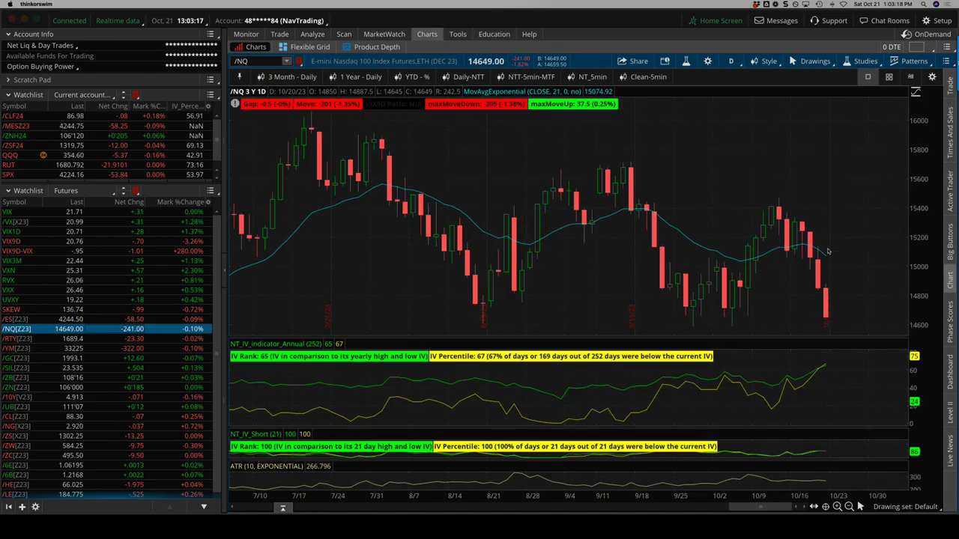
{"action": "key", "text": "Up"}
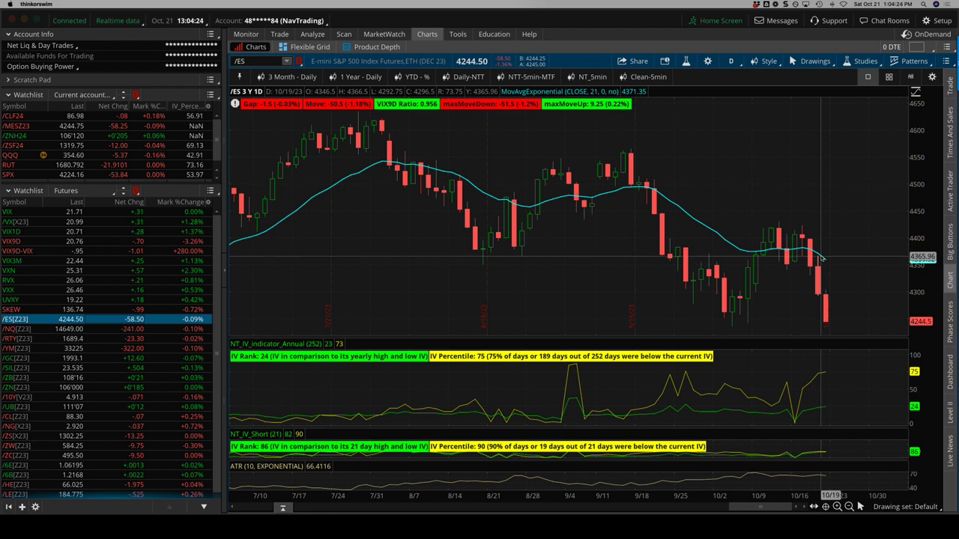
Bring the VIX chart back up and widen it to its full three-year history
{"action": "left_click", "coordinate": [83, 212]}
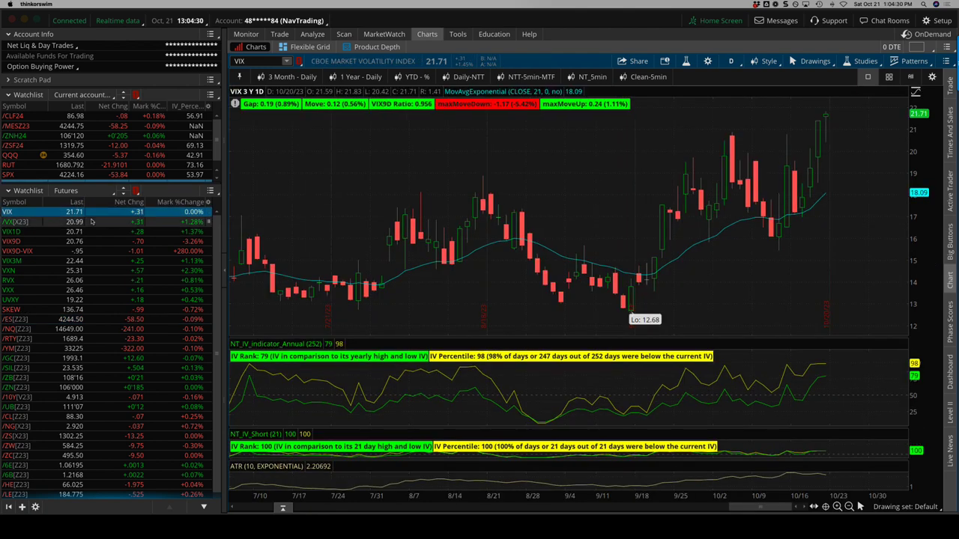
{"action": "left_click", "coordinate": [591, 145]}
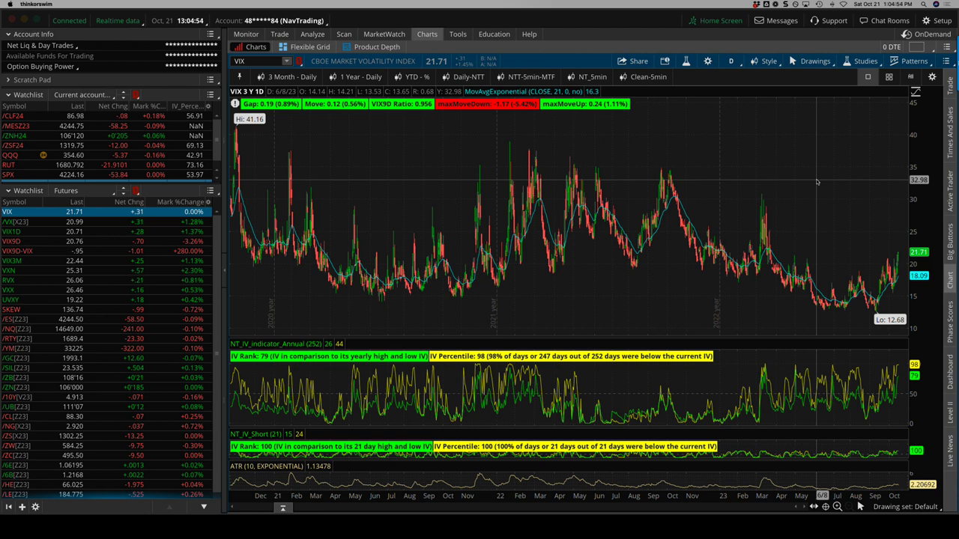
Review the daily charts of the /ES, /NQ, /RTY and /YM index futures one after another
{"action": "left_click", "coordinate": [138, 320]}
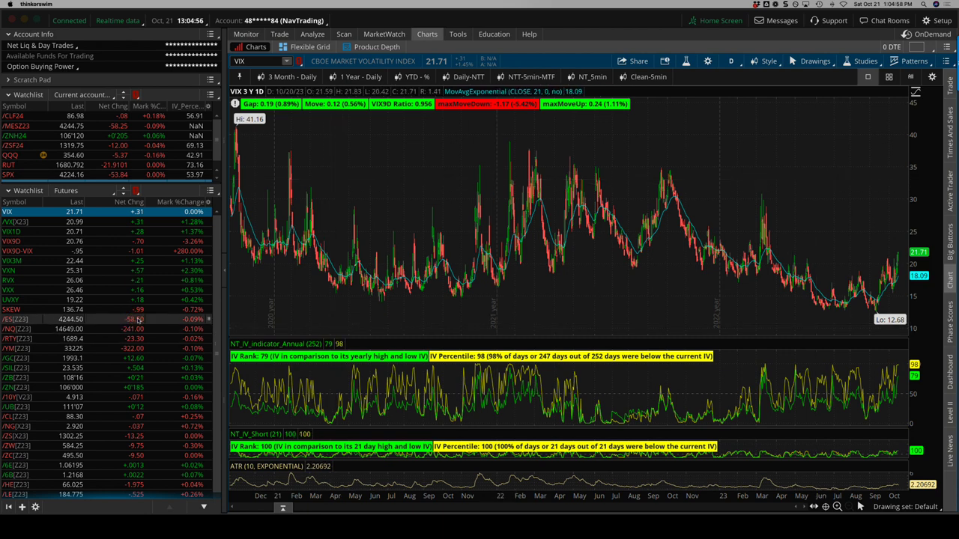
{"action": "left_click", "coordinate": [138, 320]}
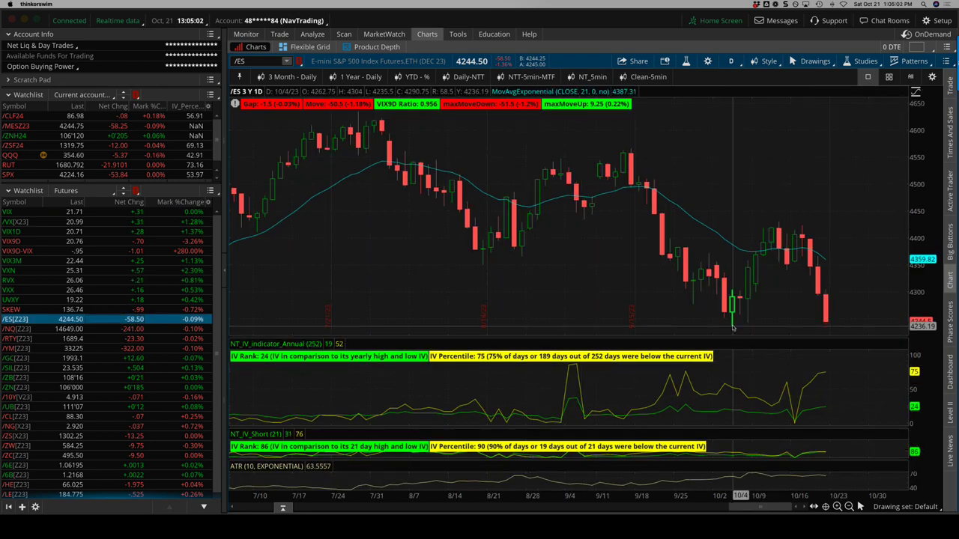
{"action": "left_click", "coordinate": [179, 329]}
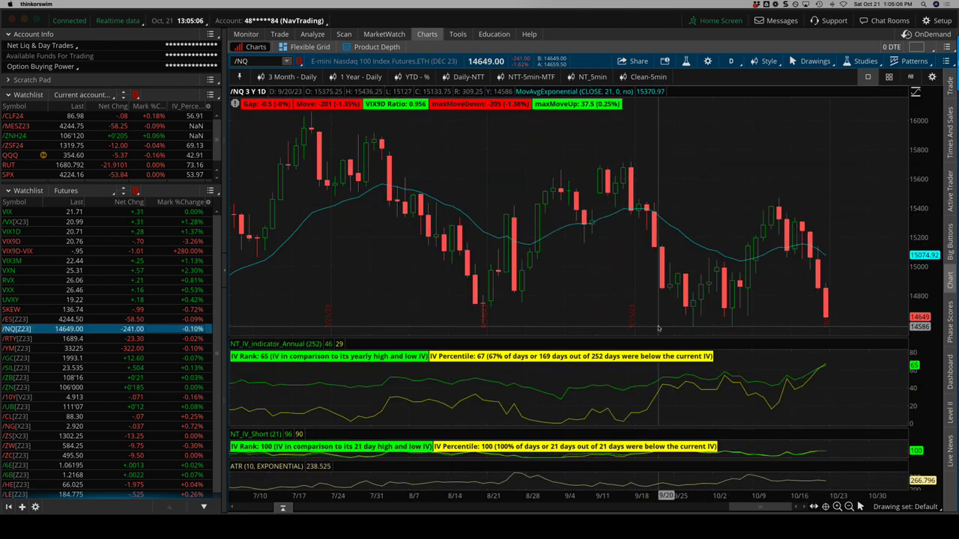
{"action": "left_click", "coordinate": [182, 339]}
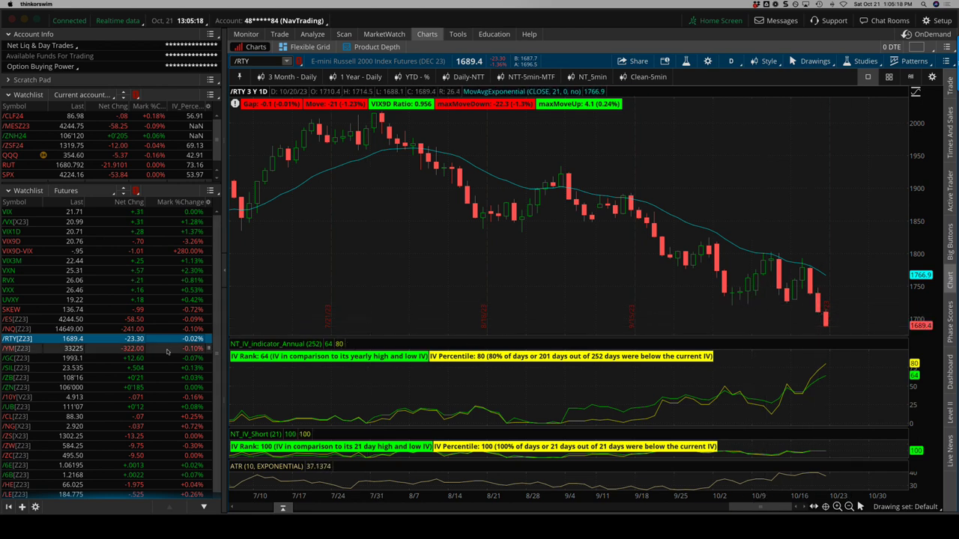
{"action": "left_click", "coordinate": [132, 349]}
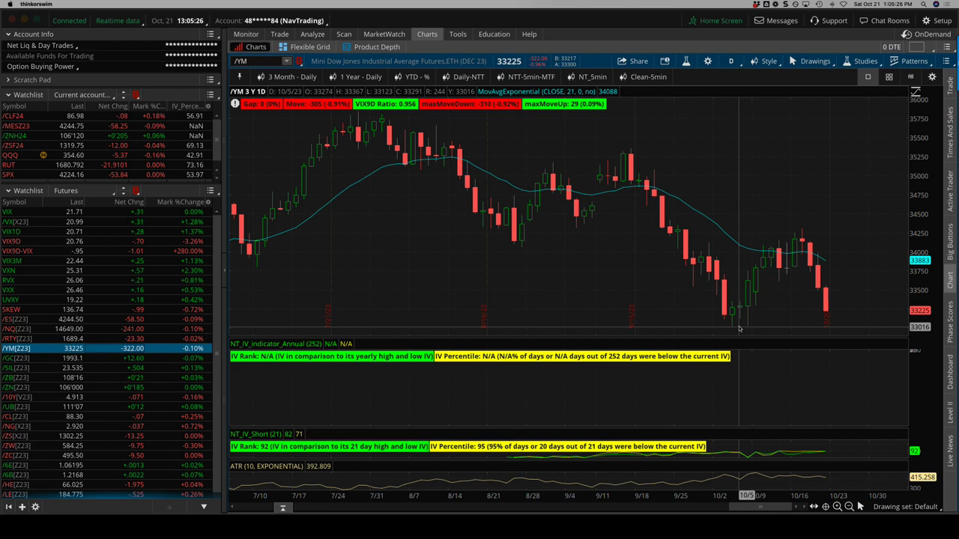
Review the daily charts of the gold /GC, silver /SIL, 30-year bond /ZB and 10-year yield /10Y futures
{"action": "left_click", "coordinate": [143, 359]}
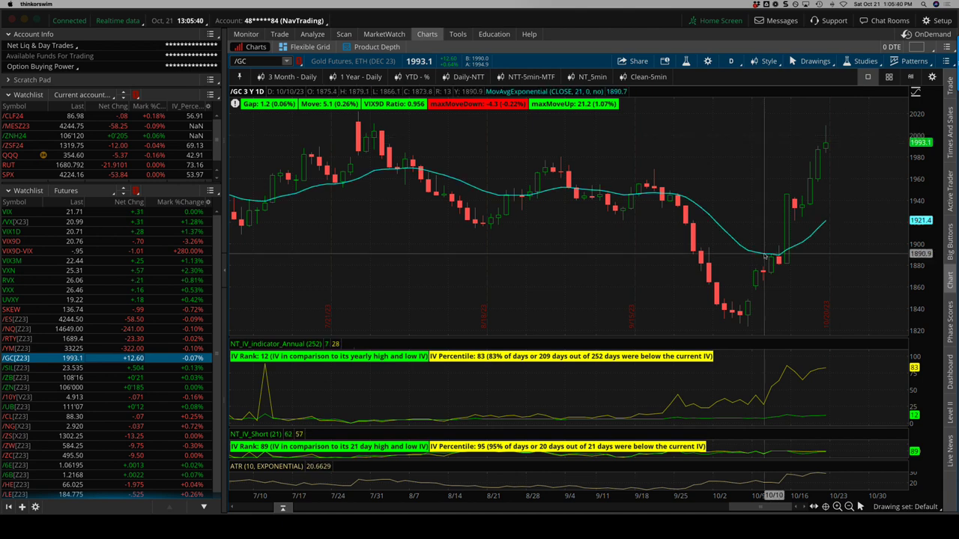
{"action": "left_click", "coordinate": [193, 369]}
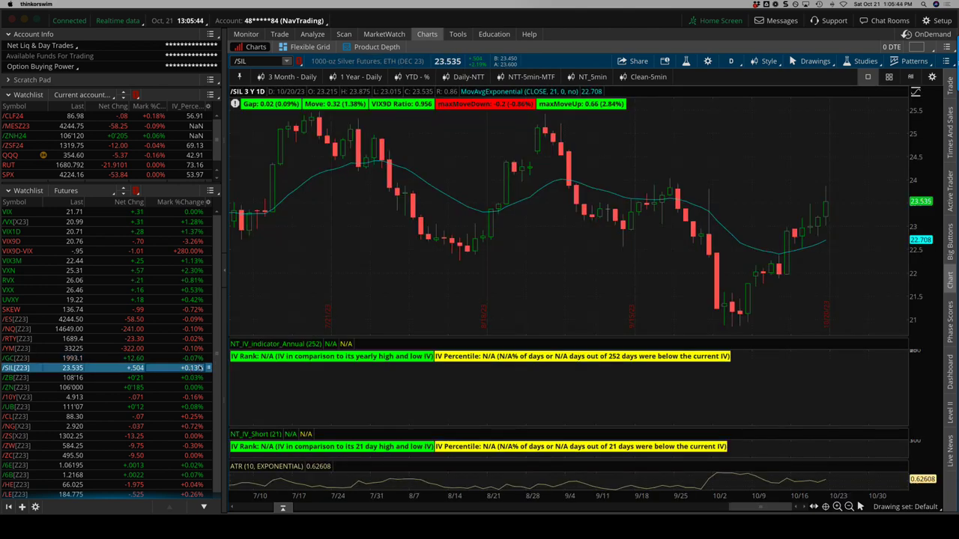
{"action": "left_click", "coordinate": [194, 378]}
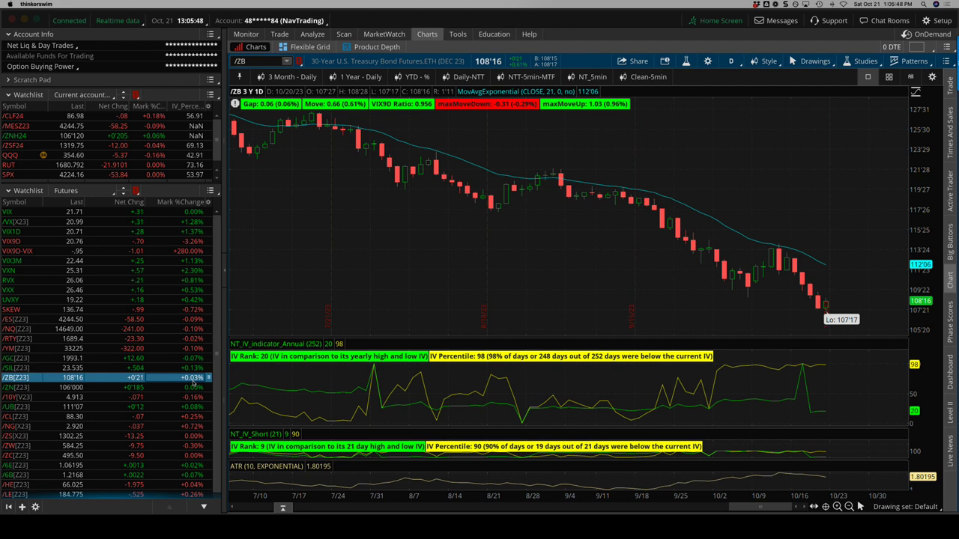
{"action": "left_click", "coordinate": [96, 397]}
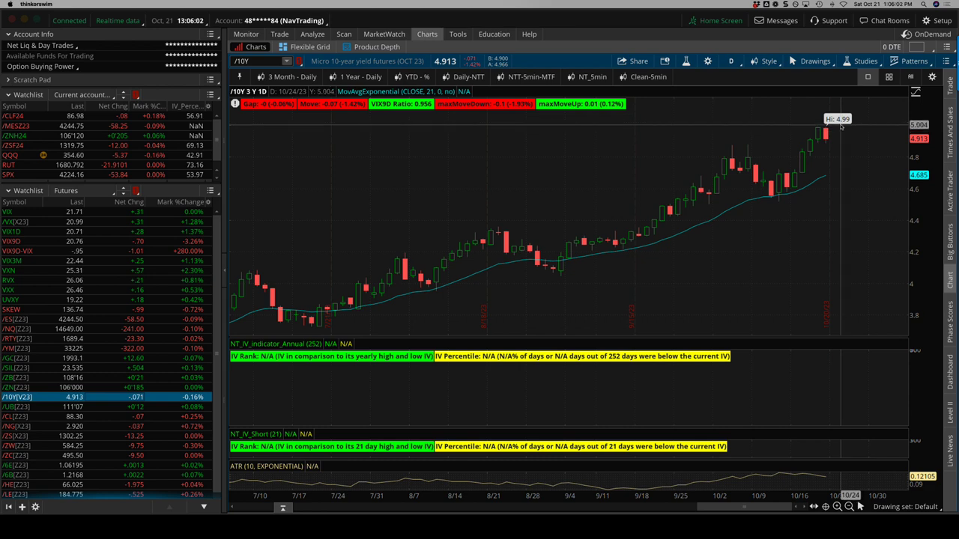
Review the daily charts of the crude oil /CL, natural gas /NG, euro /6E and micro bitcoin /MBT futures
{"action": "left_click", "coordinate": [140, 416]}
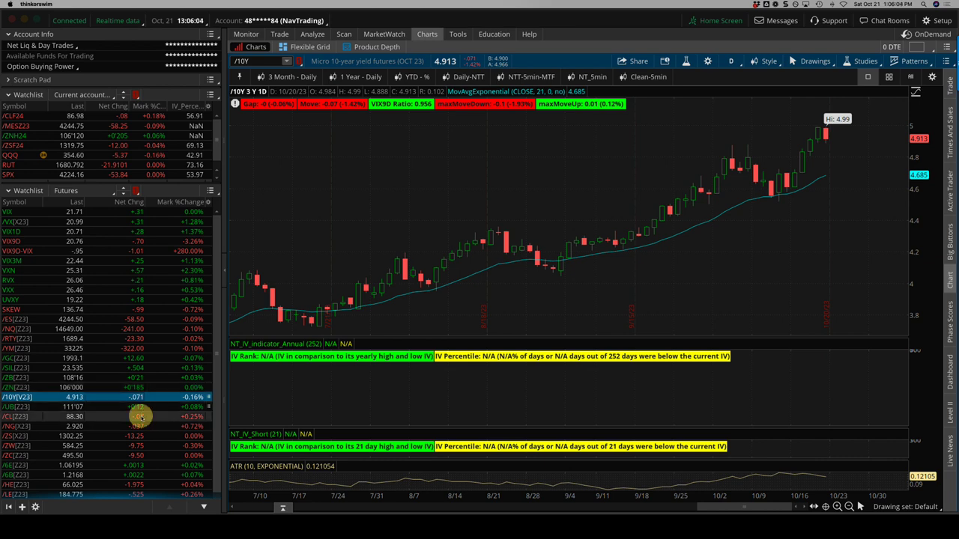
{"action": "left_click", "coordinate": [141, 417]}
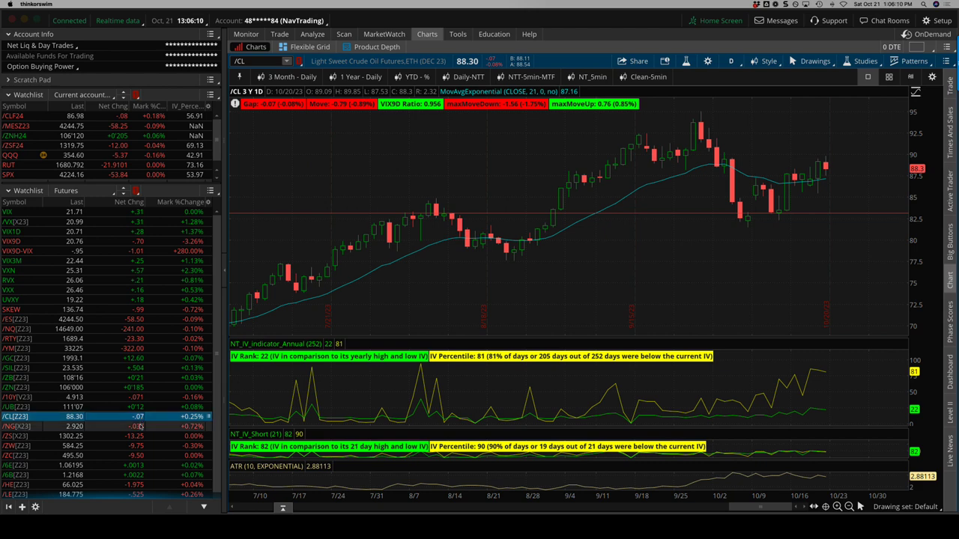
{"action": "left_click", "coordinate": [138, 427]}
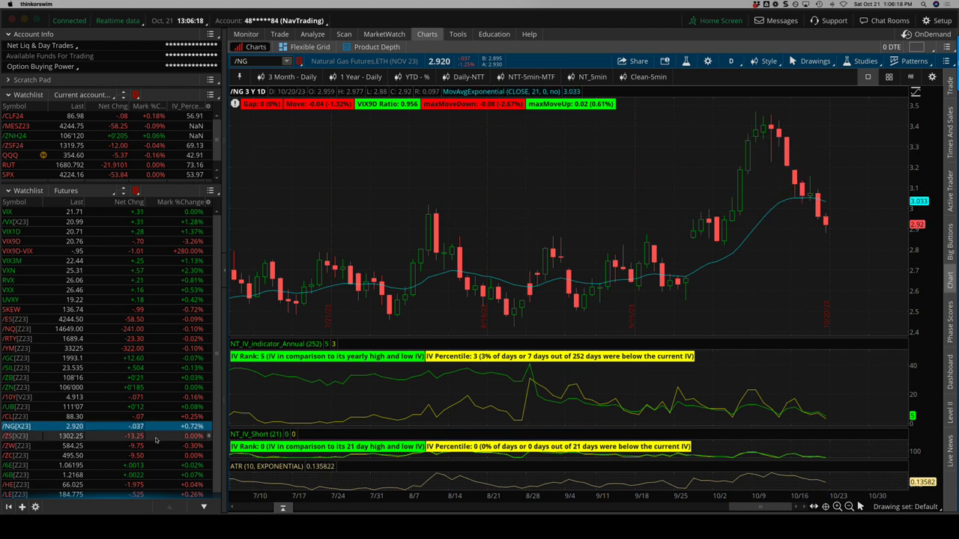
{"action": "left_click", "coordinate": [153, 466]}
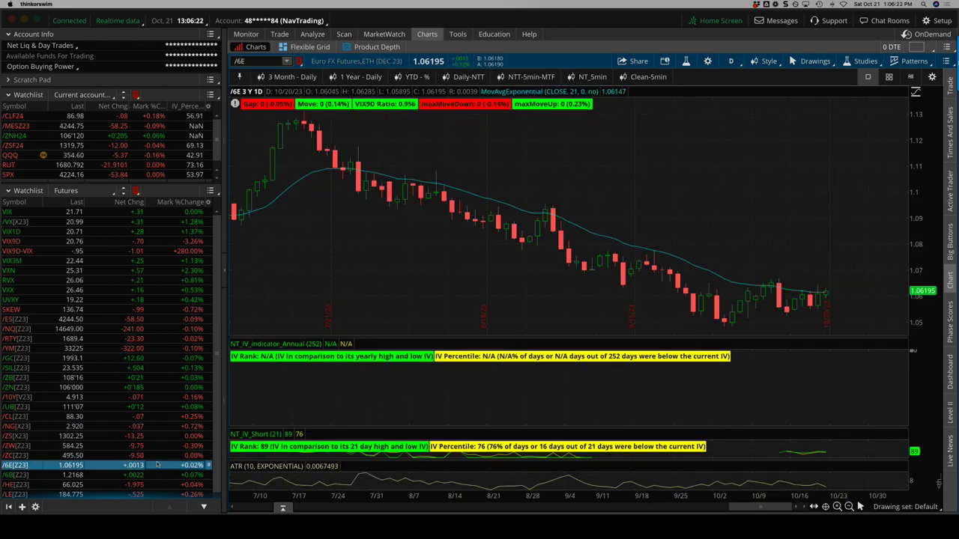
{"action": "scroll", "coordinate": [156, 465], "scroll_direction": "down", "scroll_amount": 2}
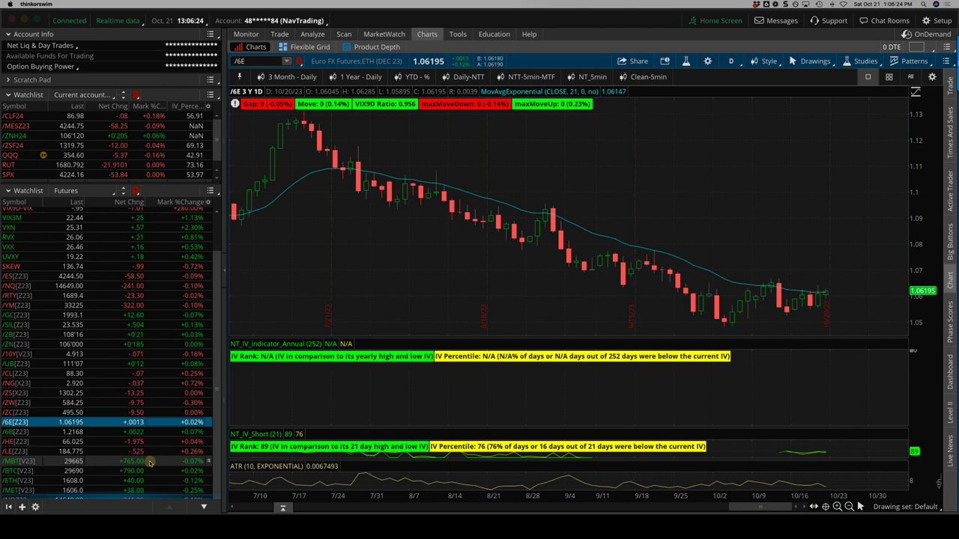
{"action": "left_click", "coordinate": [150, 461]}
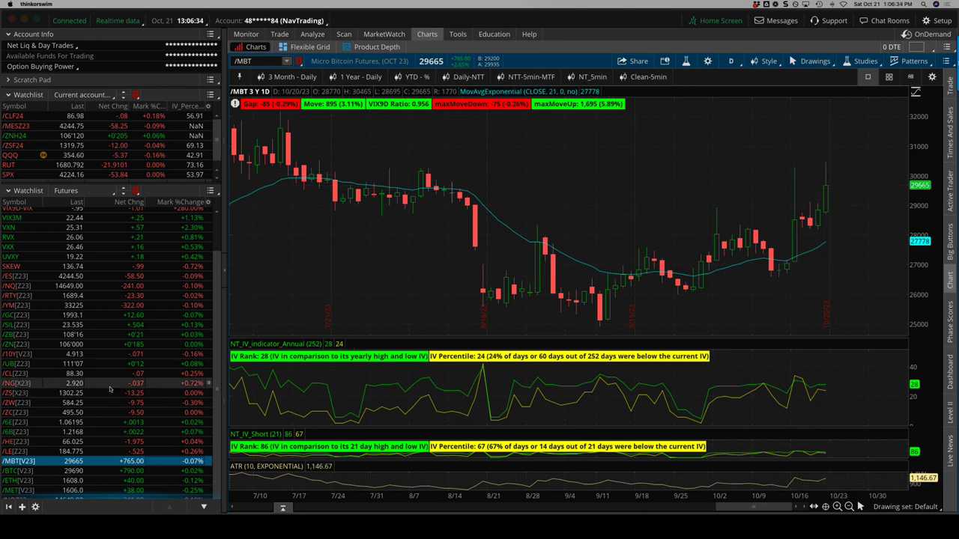
{"action": "scroll", "coordinate": [126, 365], "scroll_direction": "up", "scroll_amount": 2}
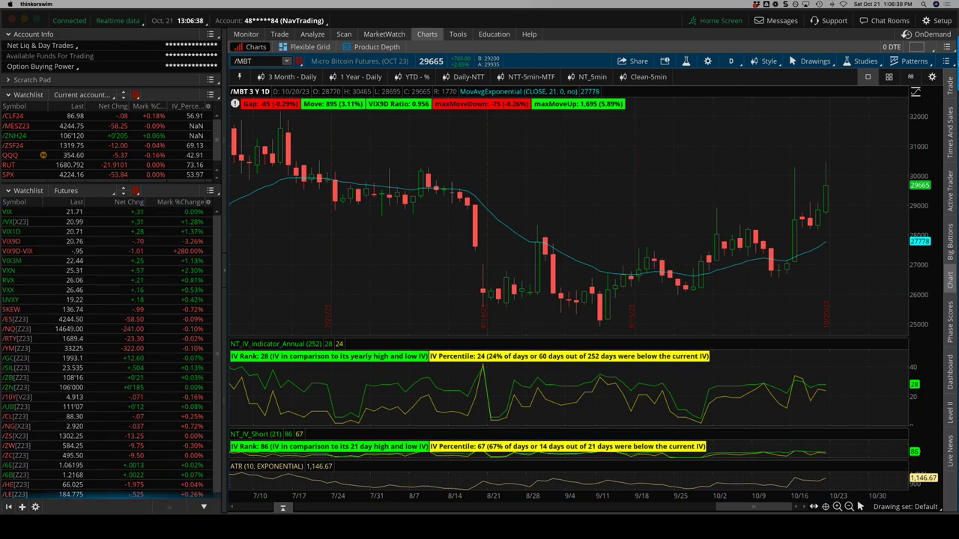
Switch to the TraderSync journal in the browser and look through the week's 0 DTE trades
{"action": "key", "text": "super+Tab"}
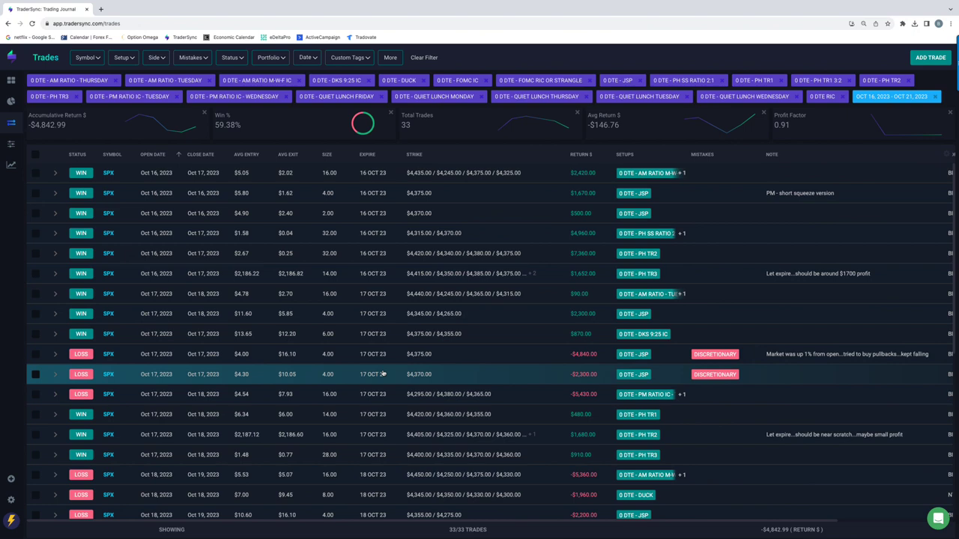
{"action": "scroll", "coordinate": [364, 373], "scroll_direction": "down", "scroll_amount": 2}
{"action": "scroll", "coordinate": [352, 368], "scroll_direction": "up", "scroll_amount": 2}
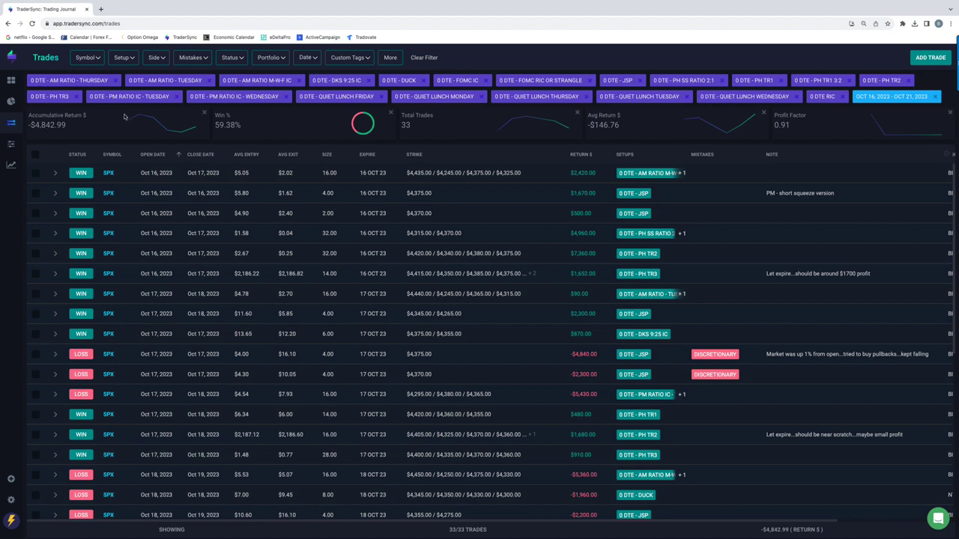
Clear the setup filter and show only the 0 DTE AM RATIO - THURSDAY, AM RATIO - TUESDAY and AM RATIO M-W-F IC trades
{"action": "left_click", "coordinate": [124, 58]}
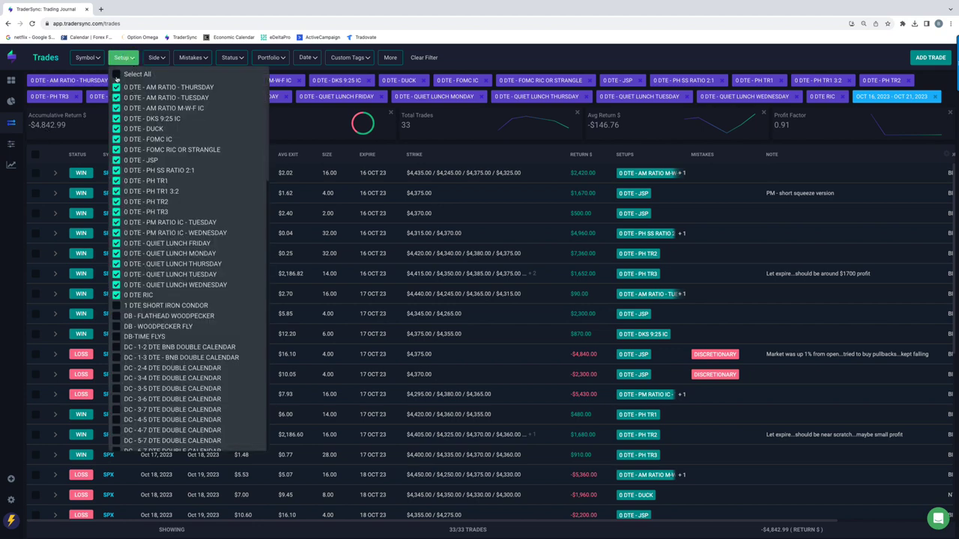
{"action": "left_click", "coordinate": [116, 74]}
{"action": "left_click", "coordinate": [116, 74]}
{"action": "left_click", "coordinate": [117, 86]}
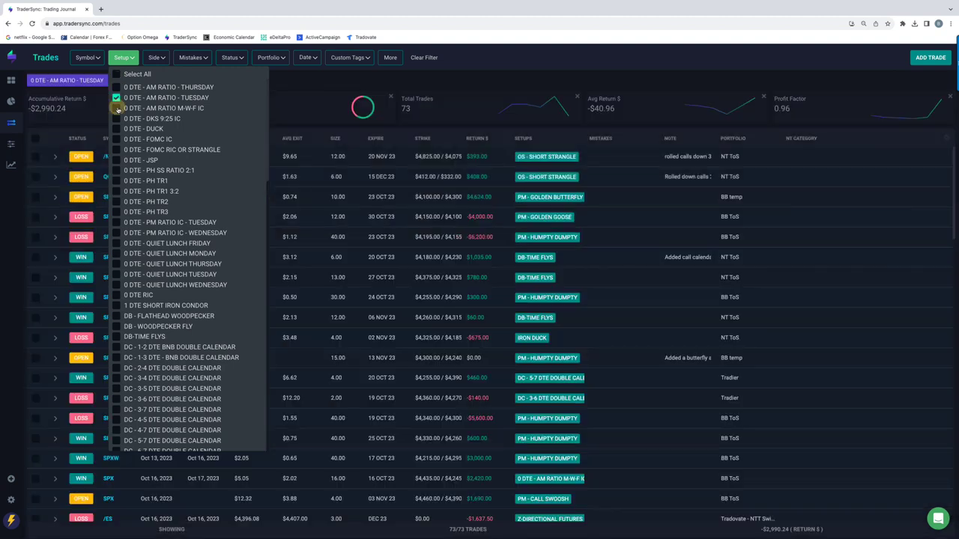
{"action": "left_click", "coordinate": [118, 108]}
{"action": "left_click", "coordinate": [116, 98]}
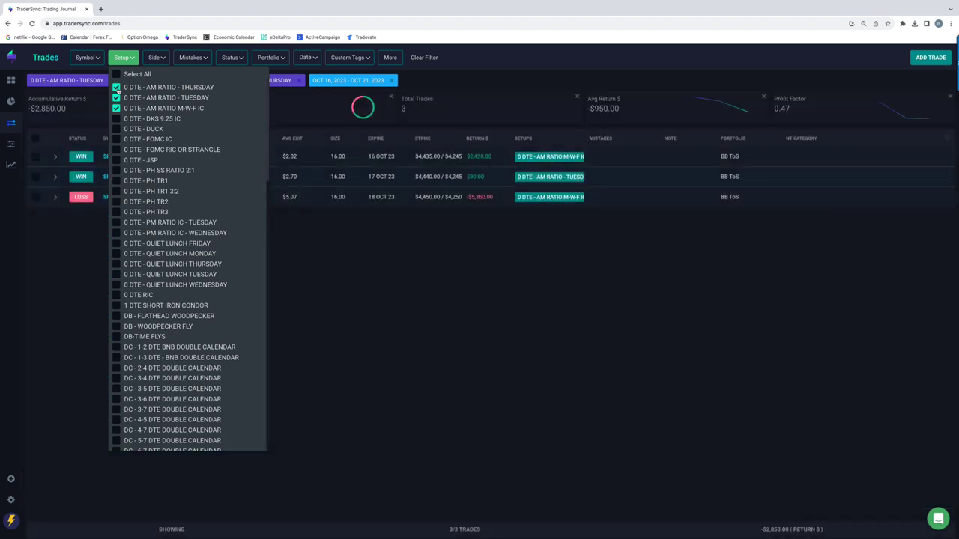
{"action": "left_click", "coordinate": [334, 257]}
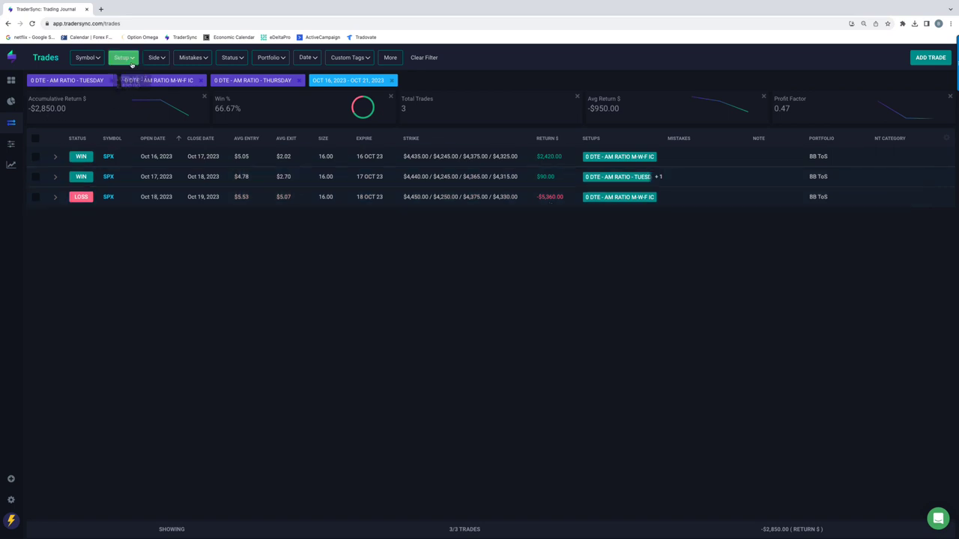
Replace the three AM RATIO setups in the filter with 0 DTE - DKS 9:25 IC to review its trades
{"action": "left_click", "coordinate": [132, 64]}
{"action": "left_click", "coordinate": [116, 88]}
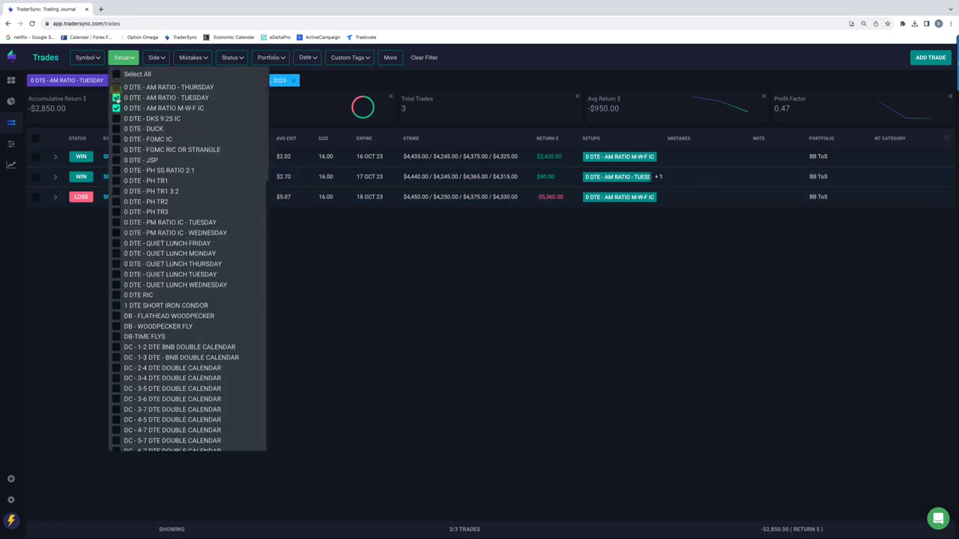
{"action": "left_click", "coordinate": [116, 98]}
{"action": "left_click", "coordinate": [116, 109]}
{"action": "left_click", "coordinate": [116, 119]}
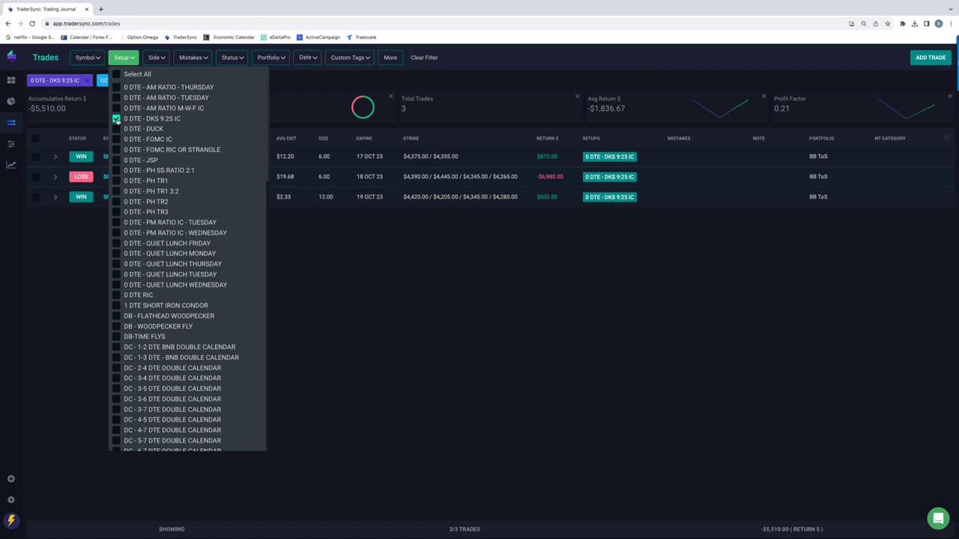
{"action": "left_click", "coordinate": [306, 280]}
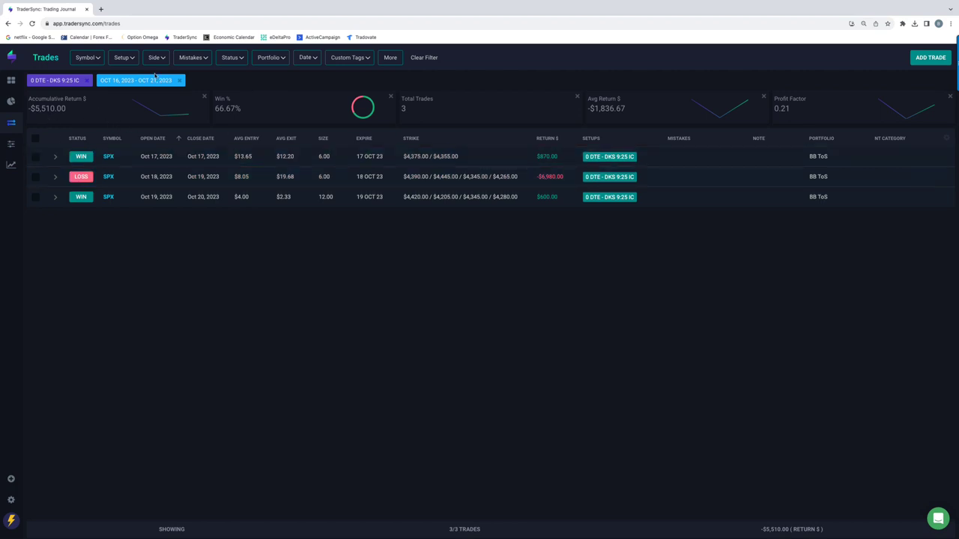
Change the setup filter from 0 DTE - DKS 9:25 IC to 0 DTE - DUCK to review its trades
{"action": "left_click", "coordinate": [133, 63]}
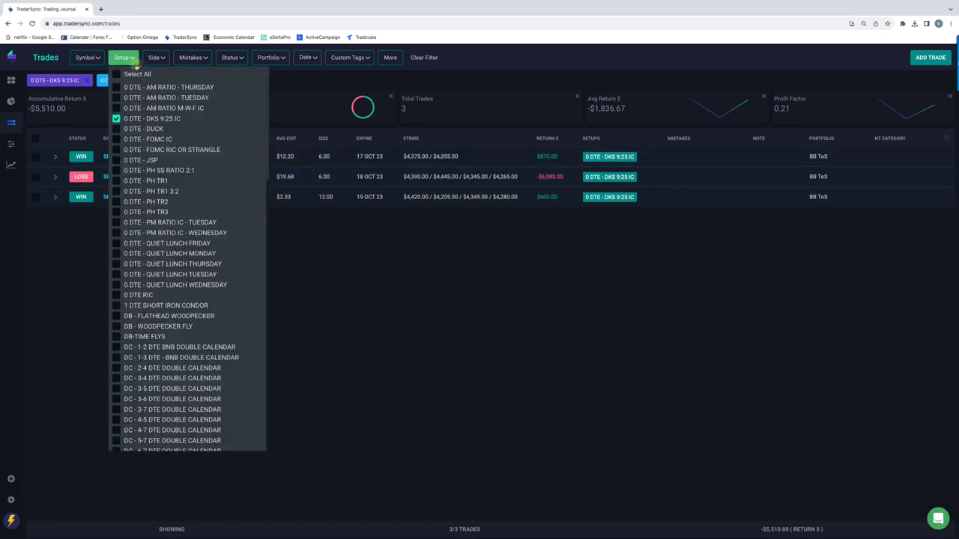
{"action": "left_click", "coordinate": [116, 120]}
{"action": "left_click", "coordinate": [116, 129]}
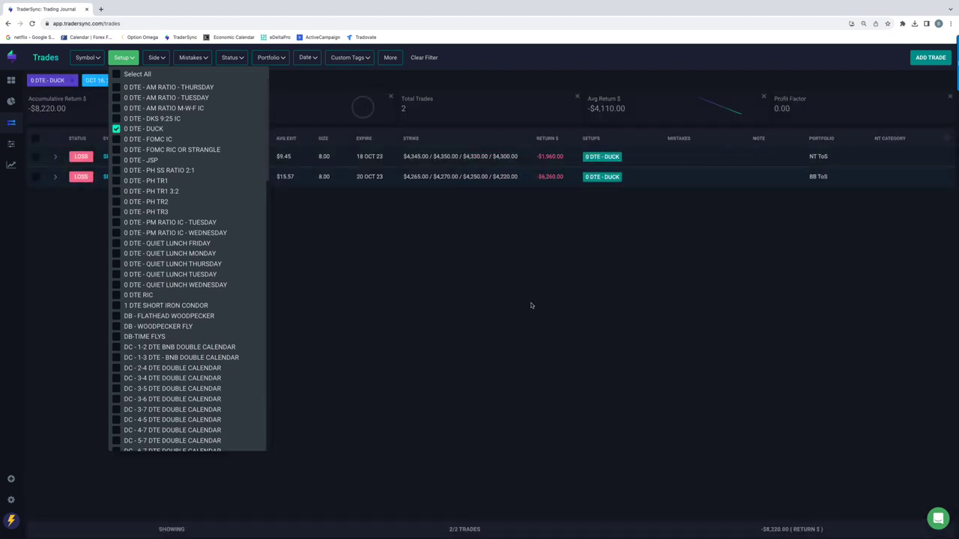
{"action": "left_click", "coordinate": [531, 304]}
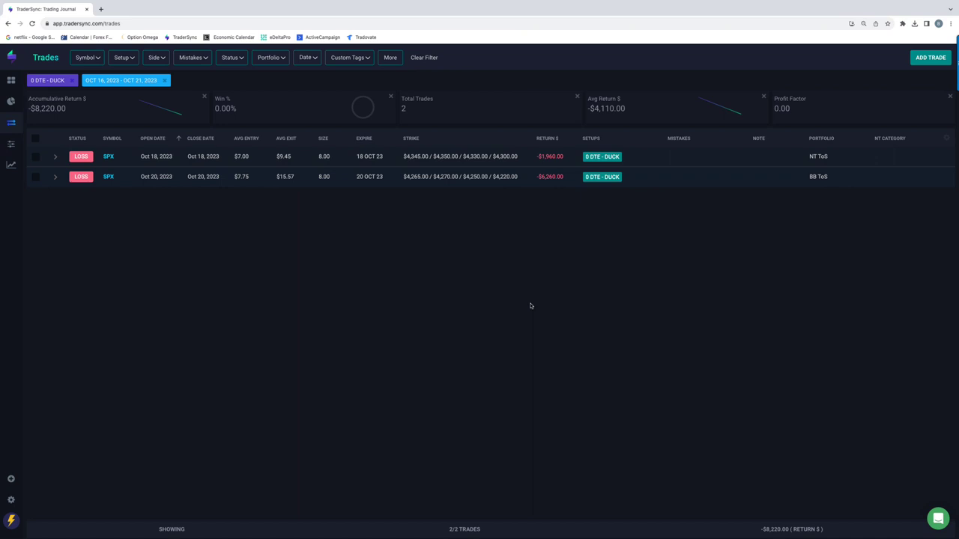
Change the setup filter from 0 DTE - DUCK to 0 DTE - JSP to review its trades
{"action": "left_click", "coordinate": [124, 59]}
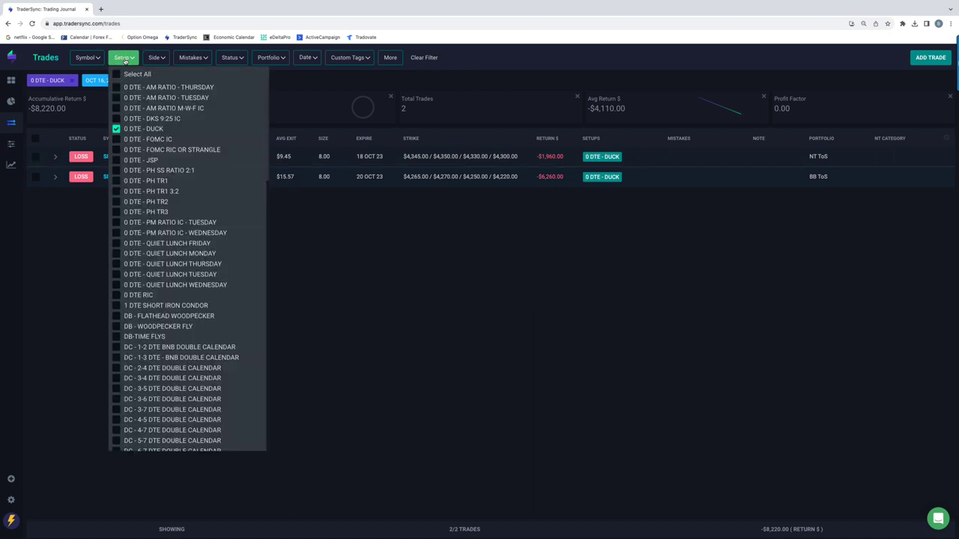
{"action": "left_click", "coordinate": [116, 129]}
{"action": "left_click", "coordinate": [117, 161]}
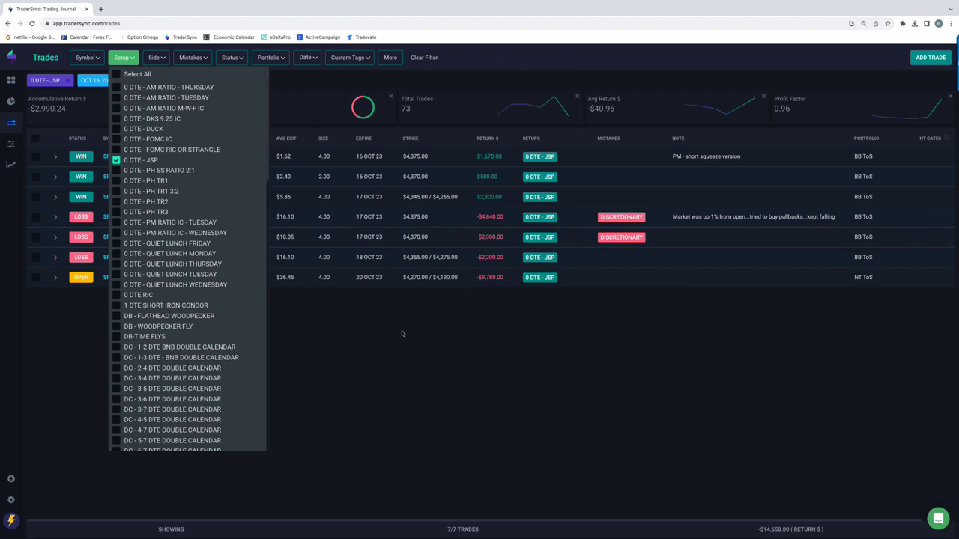
{"action": "left_click", "coordinate": [400, 334]}
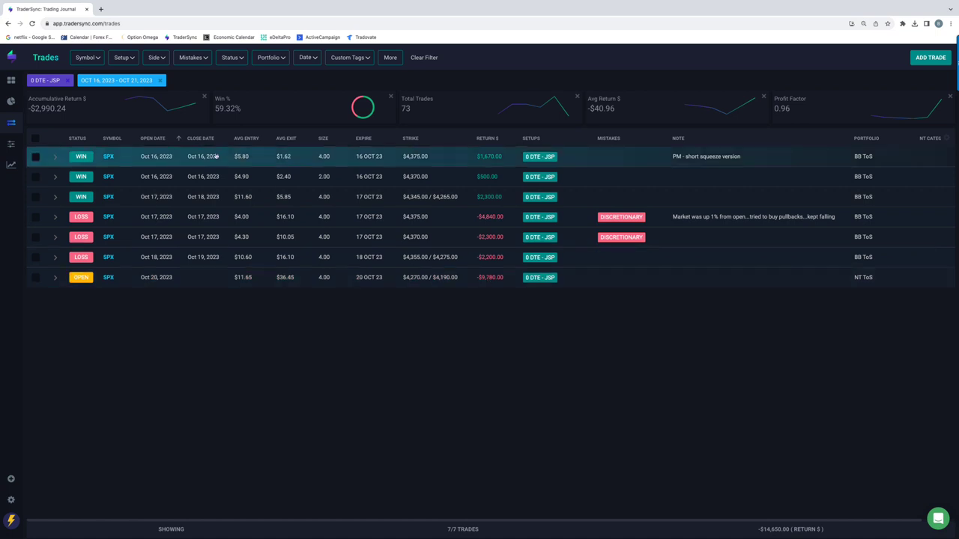
Replace 0 DTE - JSP in the setup filter with PH SS RATIO 2:1, PH TR1, PH TR1 3:2, PH TR2 and PH TR3, and reload the page
{"action": "left_click", "coordinate": [130, 65]}
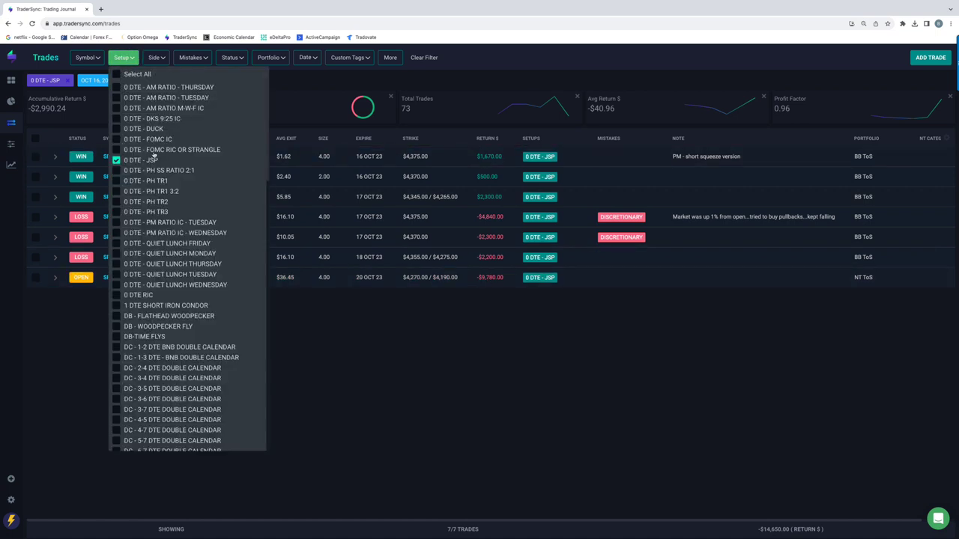
{"action": "left_click", "coordinate": [116, 171]}
{"action": "left_click", "coordinate": [116, 182]}
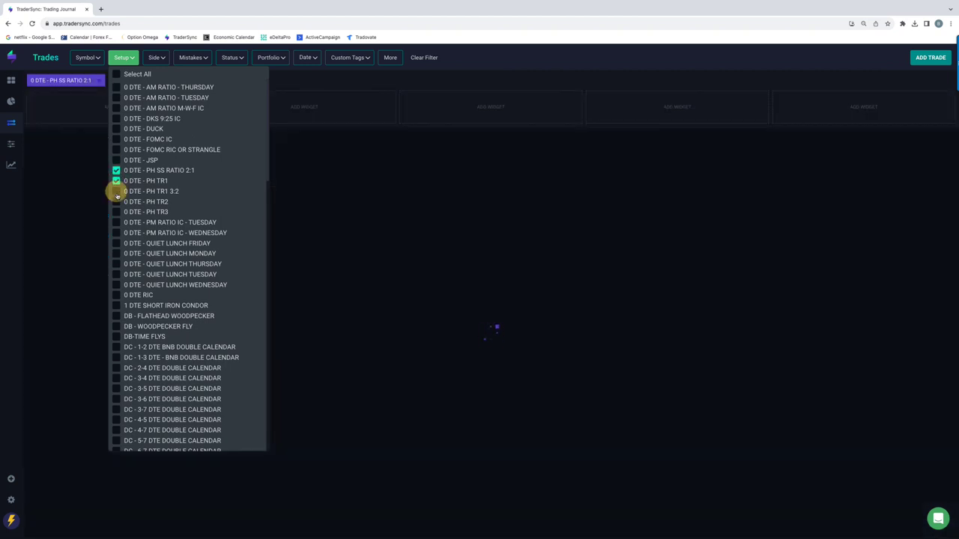
{"action": "left_click", "coordinate": [116, 213]}
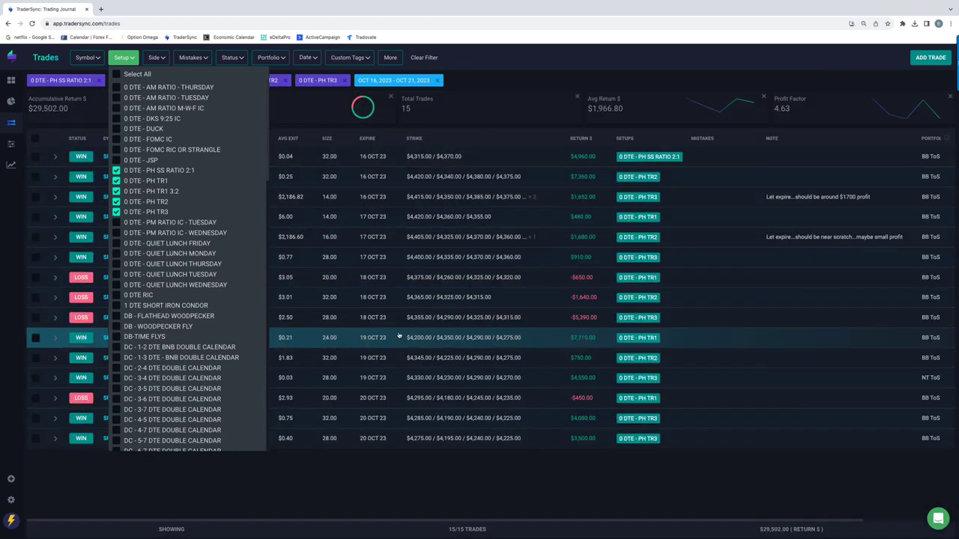
{"action": "left_click", "coordinate": [435, 471]}
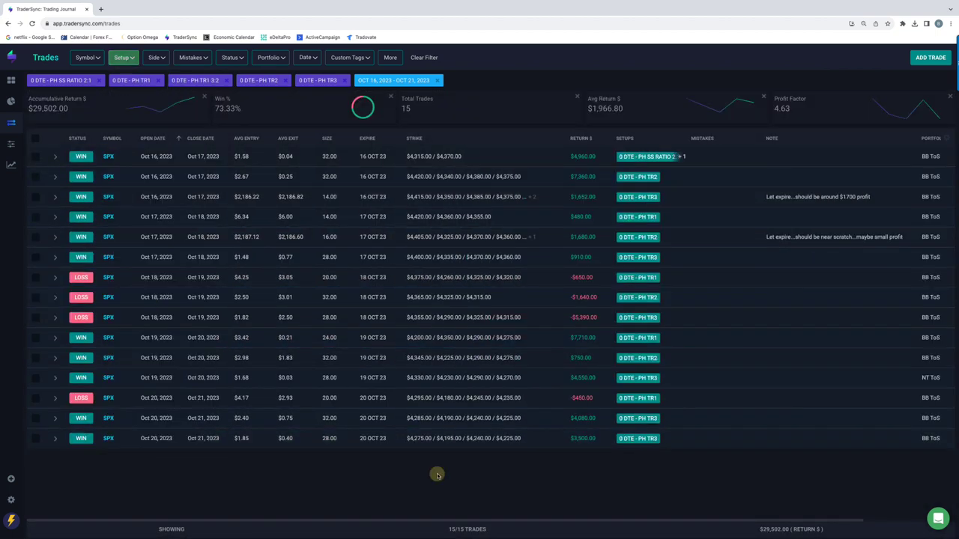
{"action": "left_click", "coordinate": [31, 24]}
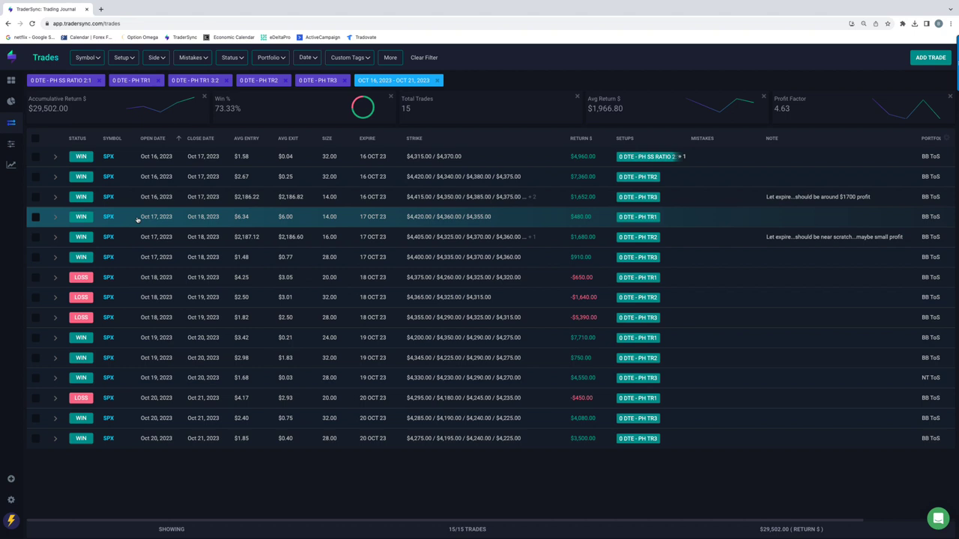
Remove all five 0 DTE - PH setups from the setup filter
{"action": "left_click", "coordinate": [125, 58]}
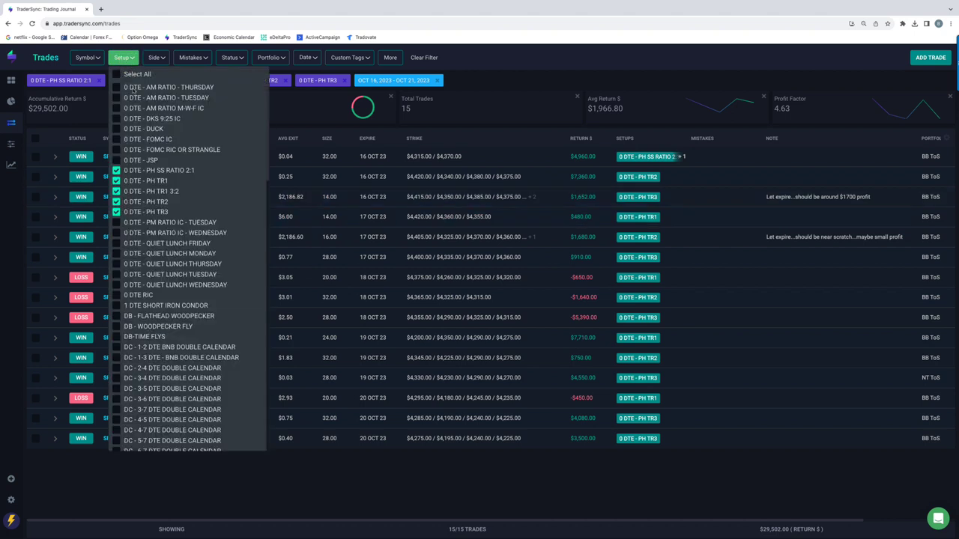
{"action": "left_click", "coordinate": [116, 170]}
{"action": "left_click", "coordinate": [116, 181]}
{"action": "left_click", "coordinate": [116, 191]}
{"action": "left_click", "coordinate": [116, 201]}
{"action": "left_click", "coordinate": [117, 212]}
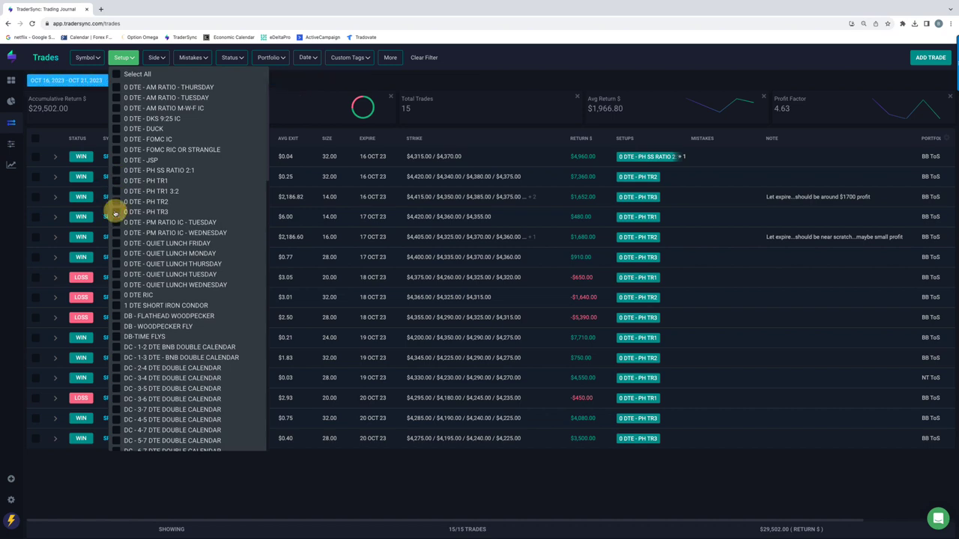
Filter the trades by the 0 DTE - PM RATIO IC setups for Tuesday and Wednesday and all five 0 DTE - QUIET LUNCH setups
{"action": "left_click", "coordinate": [117, 223]}
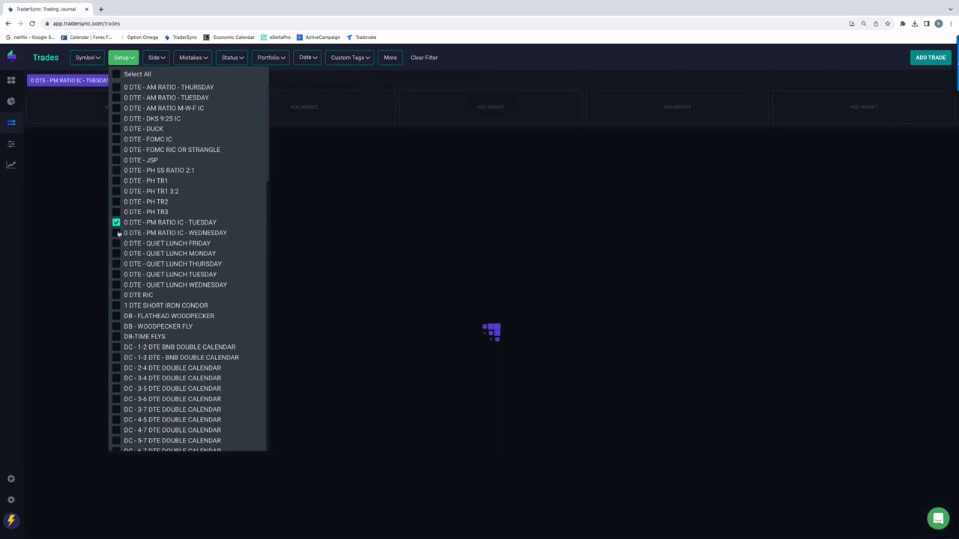
{"action": "left_click", "coordinate": [116, 233]}
{"action": "left_click", "coordinate": [116, 244]}
{"action": "left_click", "coordinate": [116, 254]}
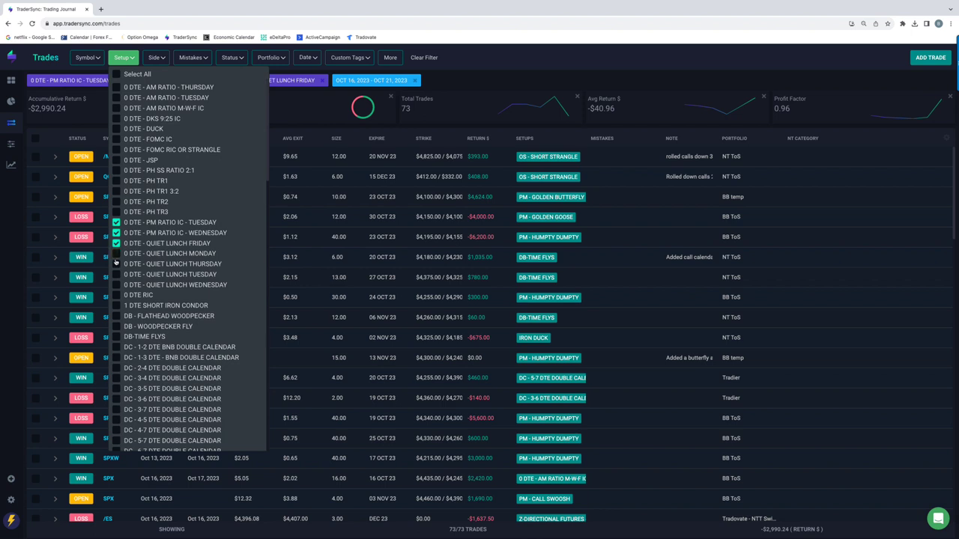
{"action": "left_click", "coordinate": [116, 264]}
{"action": "left_click", "coordinate": [116, 274]}
{"action": "left_click", "coordinate": [116, 285]}
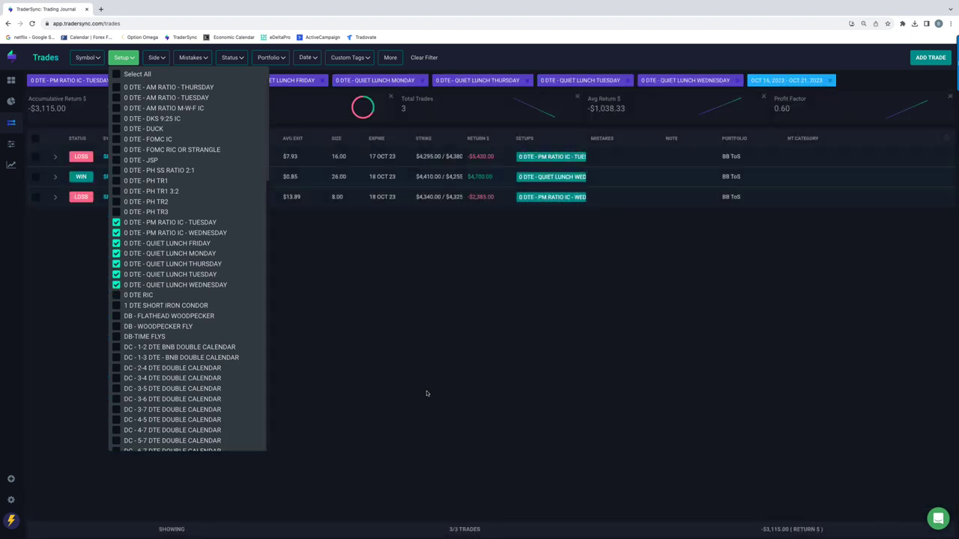
{"action": "left_click", "coordinate": [451, 402]}
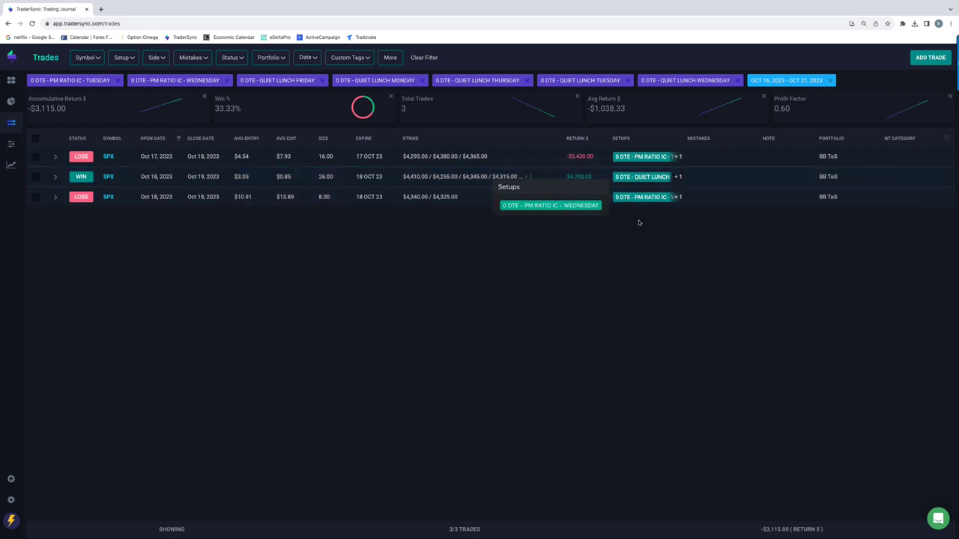
Replace the PM RATIO IC and QUIET LUNCH setups in the filter with 0 DTE RIC
{"action": "left_click", "coordinate": [122, 57]}
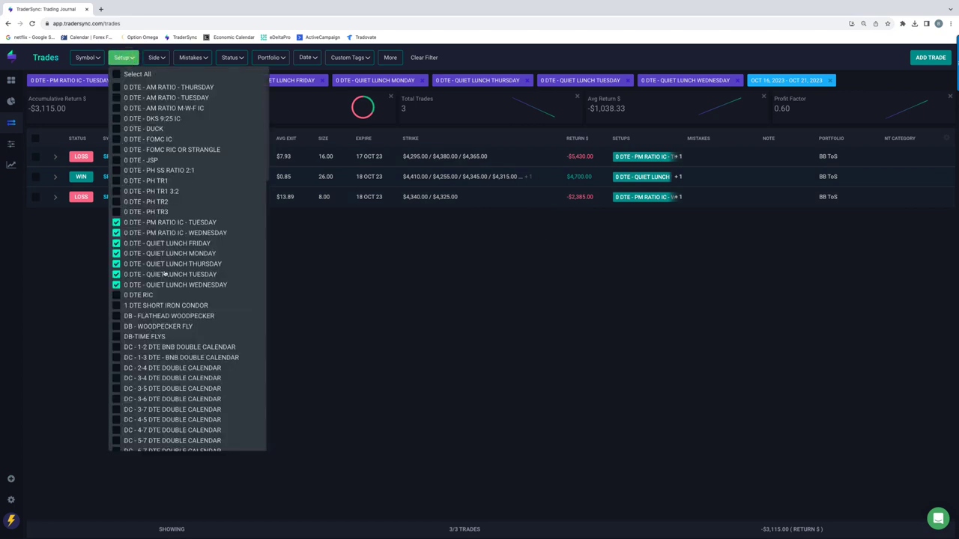
{"action": "left_click", "coordinate": [116, 222]}
{"action": "left_click", "coordinate": [116, 233]}
{"action": "left_click", "coordinate": [116, 243]}
{"action": "left_click", "coordinate": [116, 253]}
{"action": "left_click", "coordinate": [116, 264]}
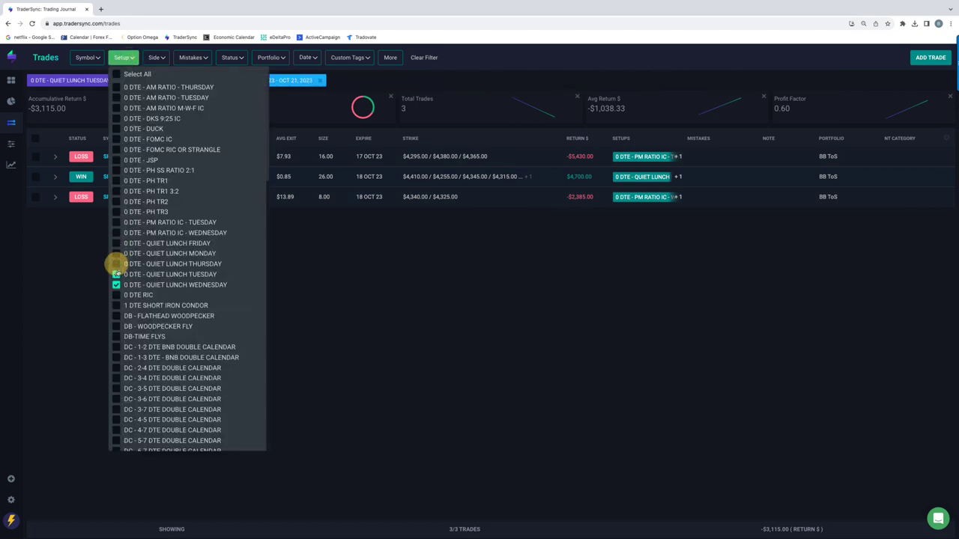
{"action": "left_click", "coordinate": [116, 275]}
{"action": "left_click", "coordinate": [116, 285]}
{"action": "left_click", "coordinate": [116, 295]}
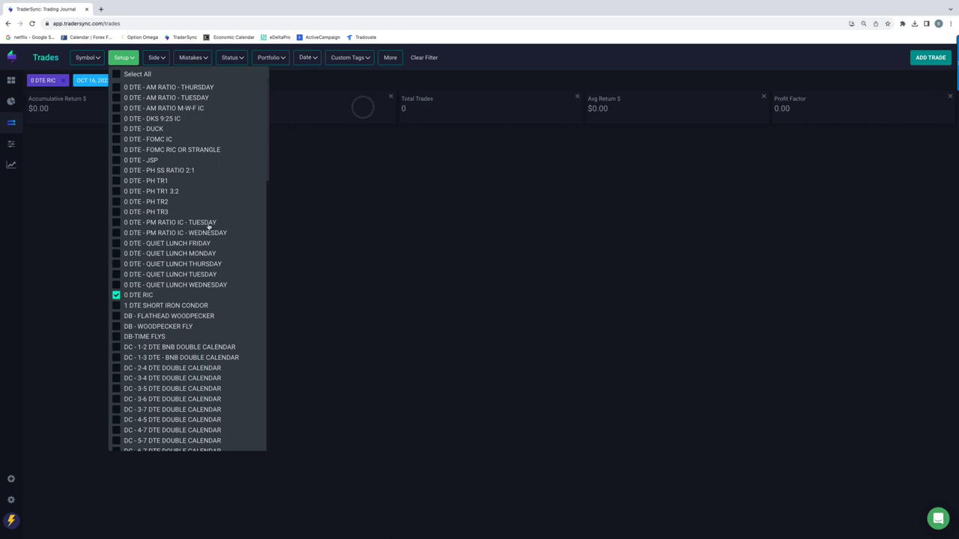
Change the setup filter from 0 DTE RIC to DB-TIME FLYS to review its trades
{"action": "scroll", "coordinate": [194, 225], "scroll_direction": "down", "scroll_amount": 1}
{"action": "scroll", "coordinate": [195, 224], "scroll_direction": "down", "scroll_amount": 5}
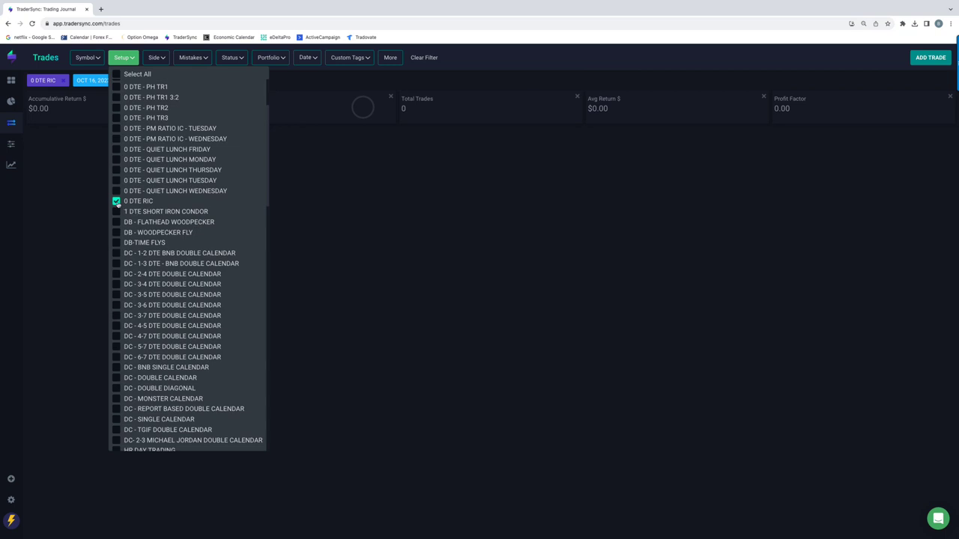
{"action": "left_click", "coordinate": [116, 203]}
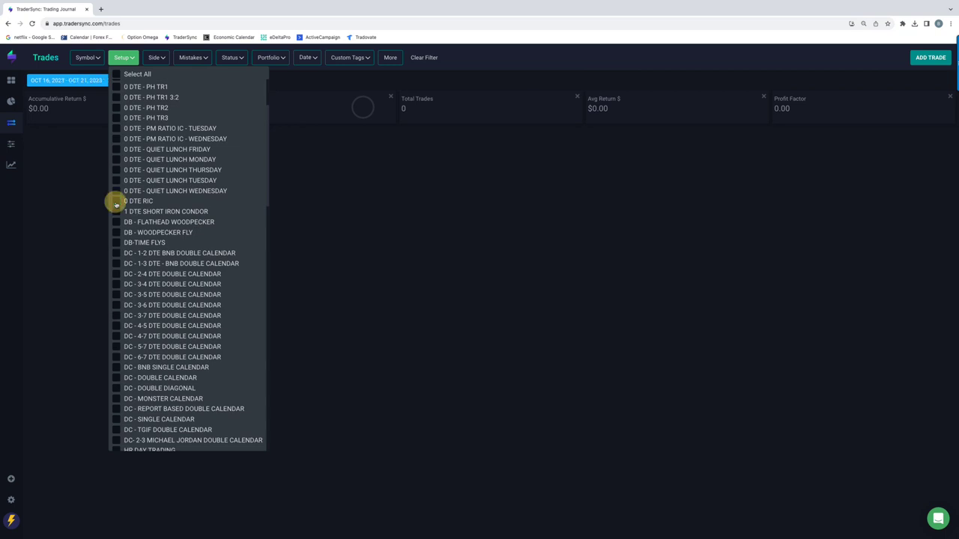
{"action": "left_click", "coordinate": [116, 243]}
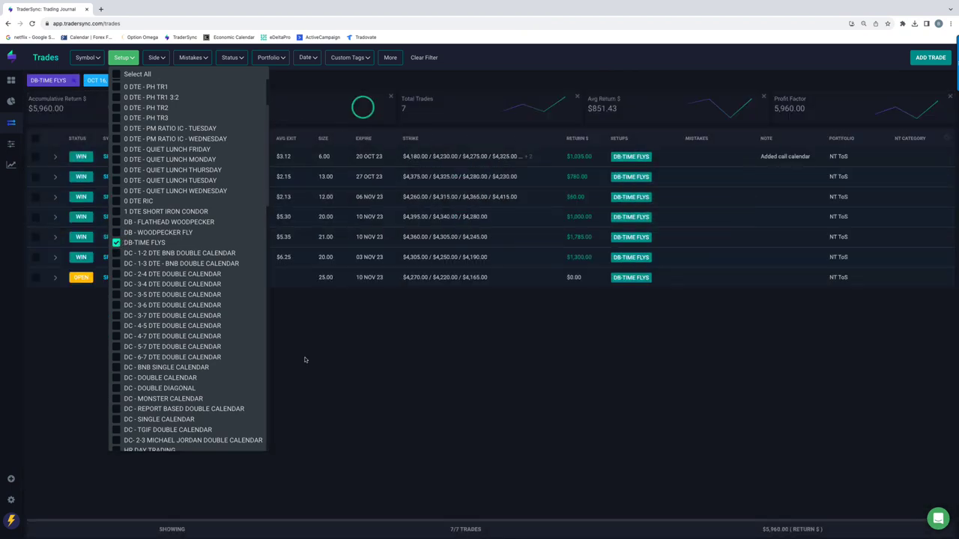
{"action": "left_click", "coordinate": [299, 358]}
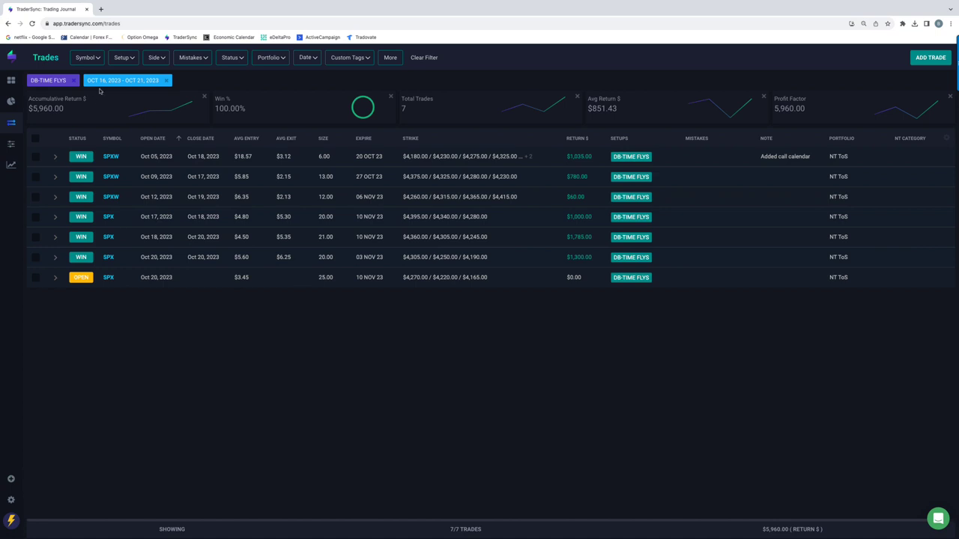
Replace DB-TIME FLYS in the setup filter with the DC double calendars from 1-2 DTE BNB through 6-7 DTE, leaving out 3-6 DTE
{"action": "left_click", "coordinate": [124, 60]}
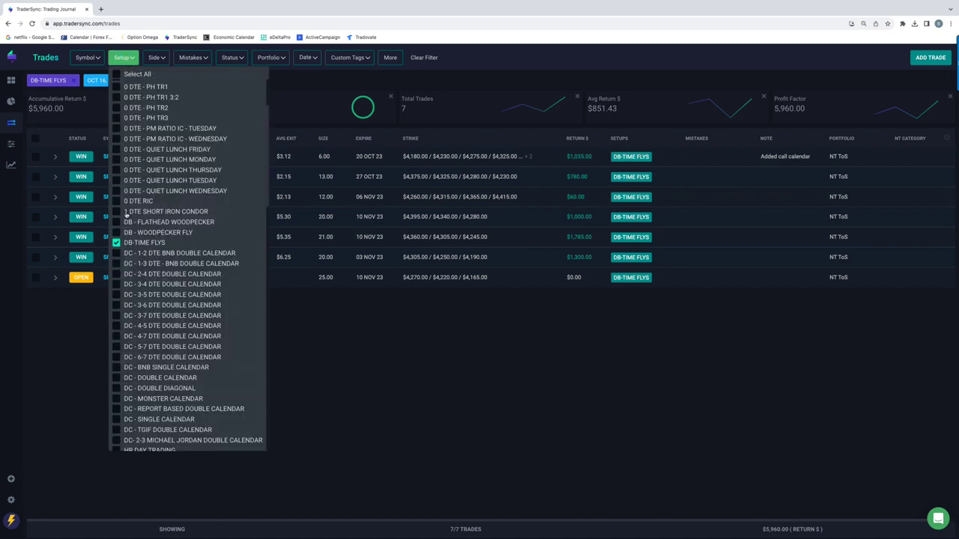
{"action": "left_click", "coordinate": [116, 243]}
{"action": "left_click", "coordinate": [116, 253]}
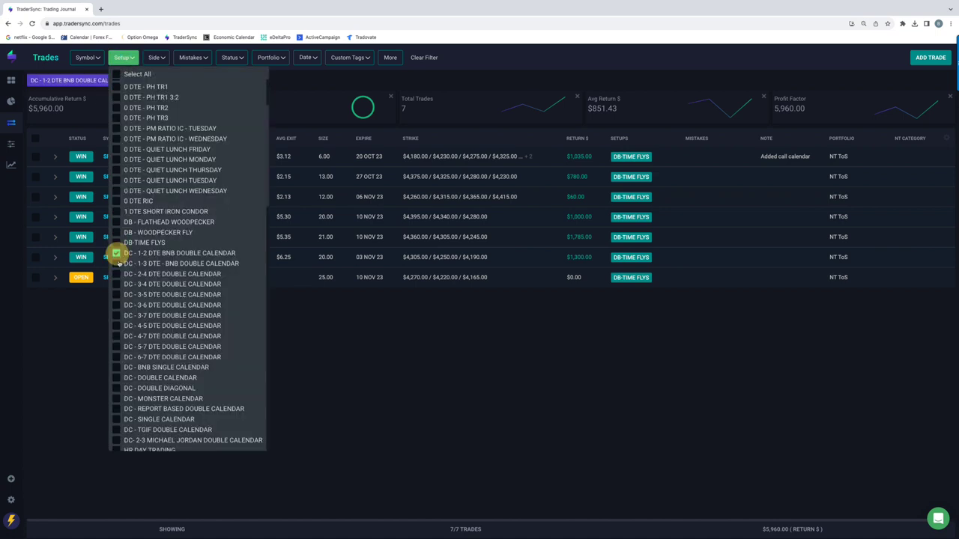
{"action": "left_click", "coordinate": [117, 264]}
{"action": "left_click", "coordinate": [116, 274]}
{"action": "left_click", "coordinate": [116, 285]}
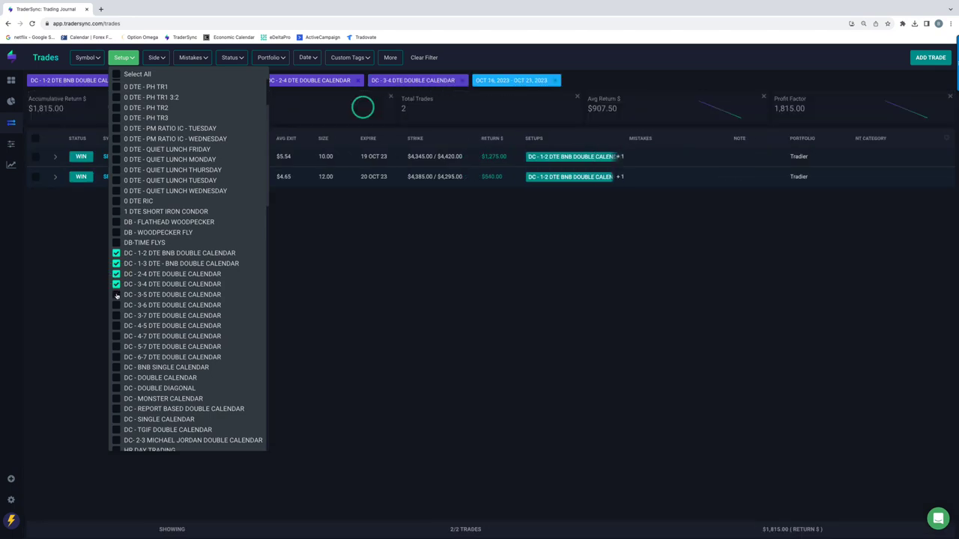
{"action": "left_click", "coordinate": [116, 294]}
{"action": "left_click", "coordinate": [116, 316]}
{"action": "left_click", "coordinate": [116, 326]}
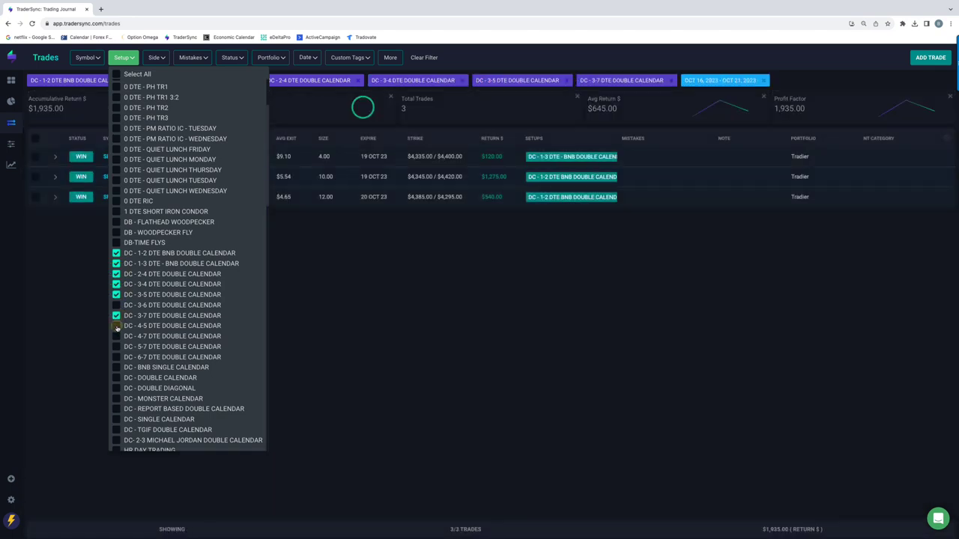
{"action": "left_click", "coordinate": [116, 336]}
{"action": "left_click", "coordinate": [116, 347]}
{"action": "left_click", "coordinate": [116, 357]}
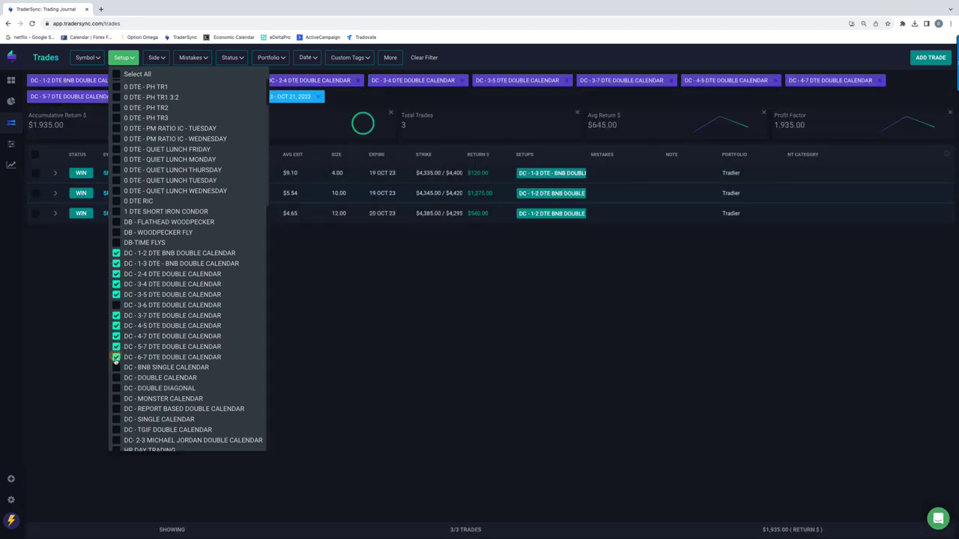
Add the DC setups from BNB SINGLE CALENDAR through 2-3 MICHAEL JORDAN DOUBLE CALENDAR, plus 3-6 DTE, to the filter and reload the page
{"action": "left_click", "coordinate": [116, 368]}
{"action": "left_click", "coordinate": [116, 379]}
{"action": "left_click", "coordinate": [117, 388]}
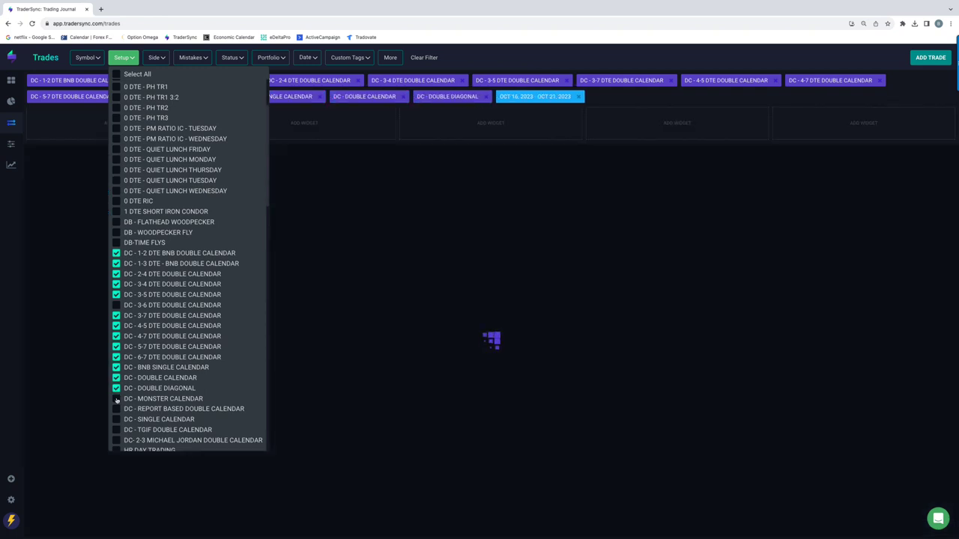
{"action": "left_click", "coordinate": [116, 400]}
{"action": "left_click", "coordinate": [116, 410]}
{"action": "left_click", "coordinate": [116, 420]}
{"action": "left_click", "coordinate": [116, 430]}
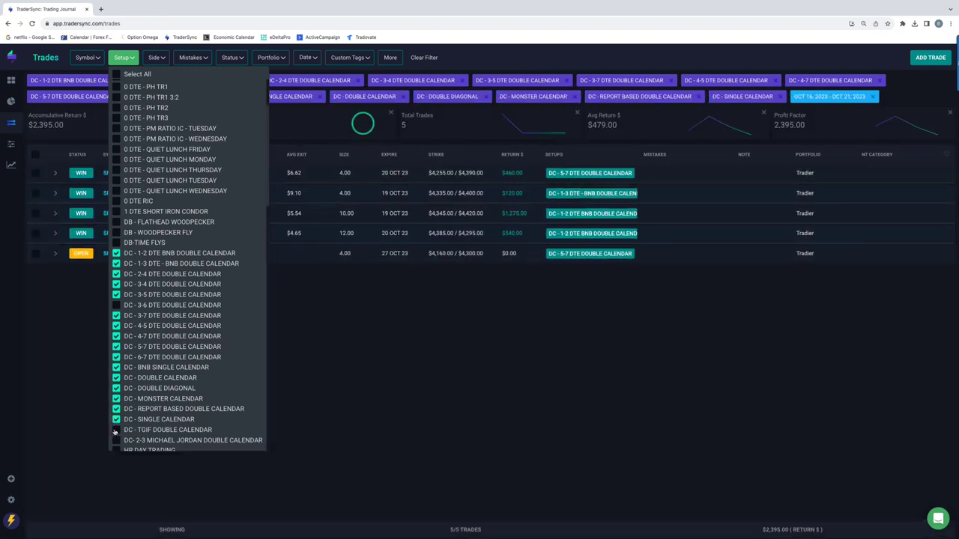
{"action": "left_click", "coordinate": [116, 441]}
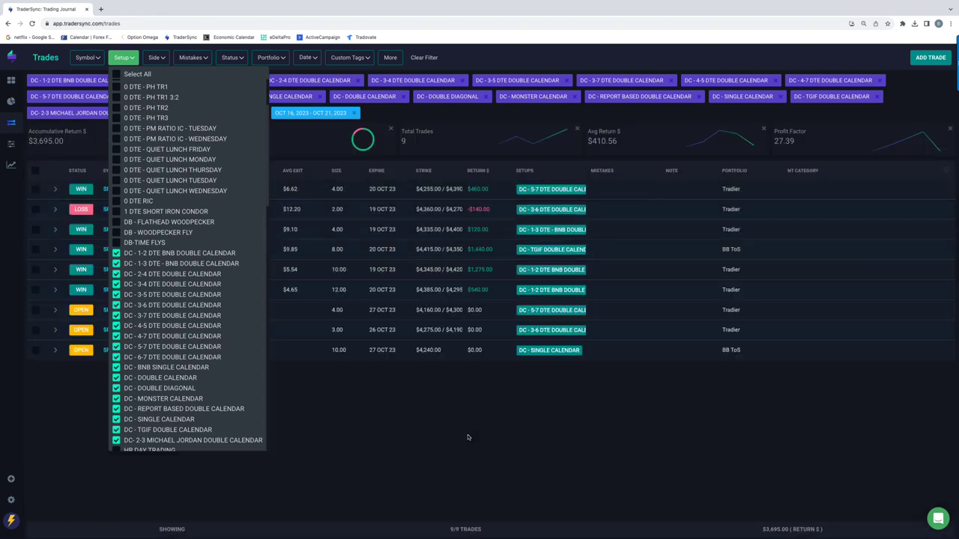
{"action": "left_click", "coordinate": [470, 439]}
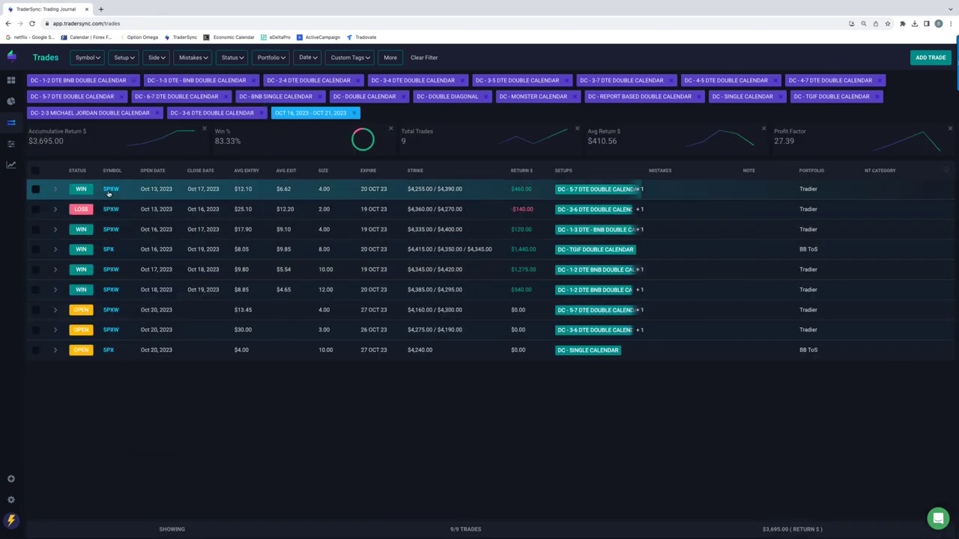
{"action": "left_click", "coordinate": [32, 23]}
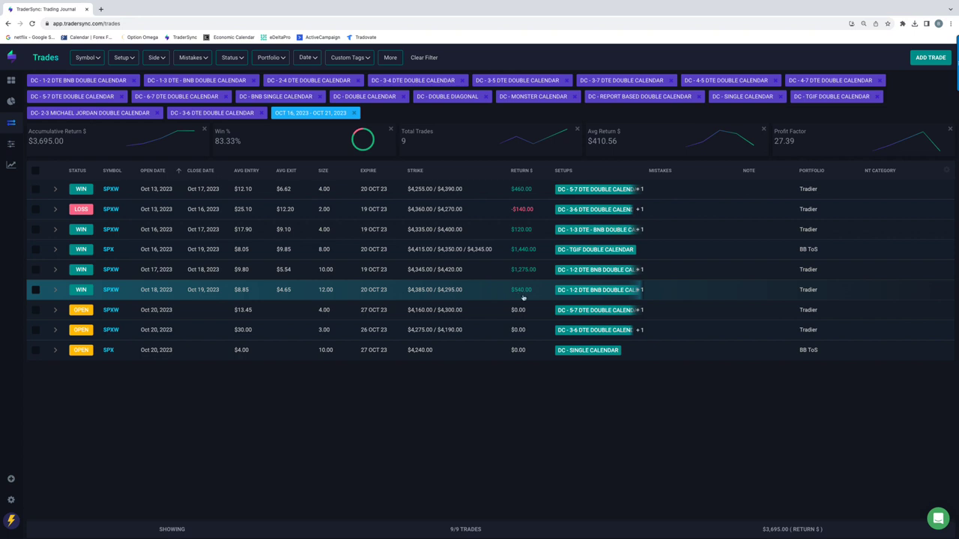
Clear all the DC calendar setups from the setup filter and show only the IRON DUCK trades
{"action": "left_click", "coordinate": [134, 60]}
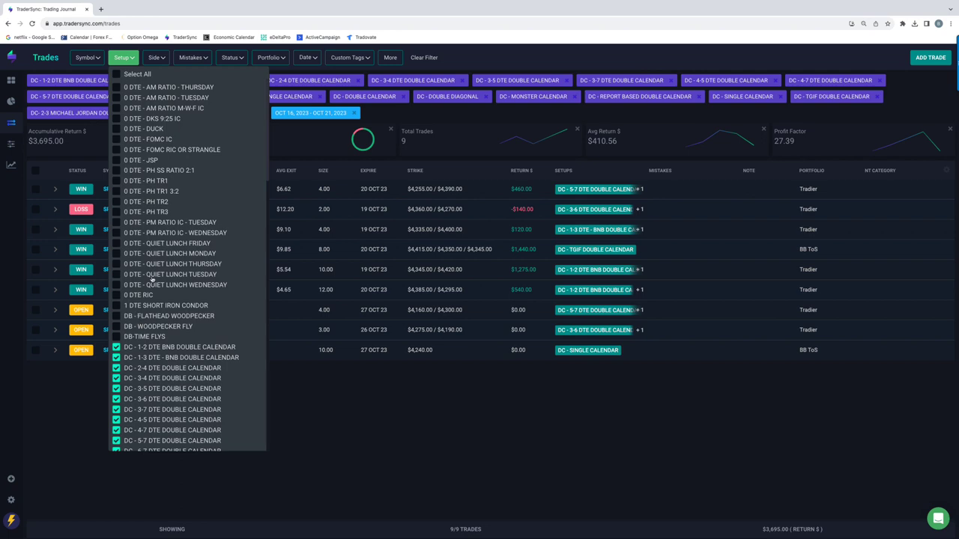
{"action": "scroll", "coordinate": [140, 173], "scroll_direction": "down", "scroll_amount": 1}
{"action": "scroll", "coordinate": [140, 173], "scroll_direction": "down", "scroll_amount": 3}
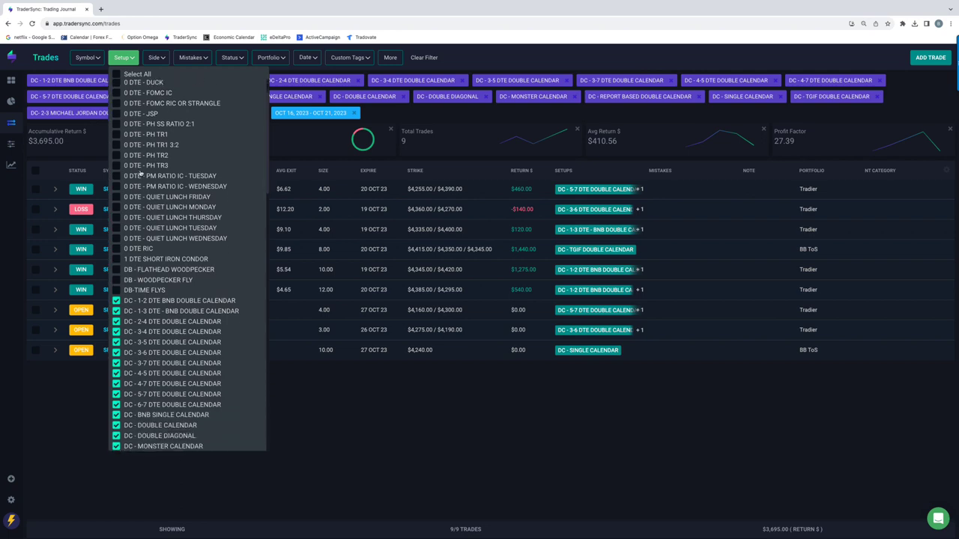
{"action": "left_click", "coordinate": [117, 75]}
{"action": "left_click", "coordinate": [117, 75]}
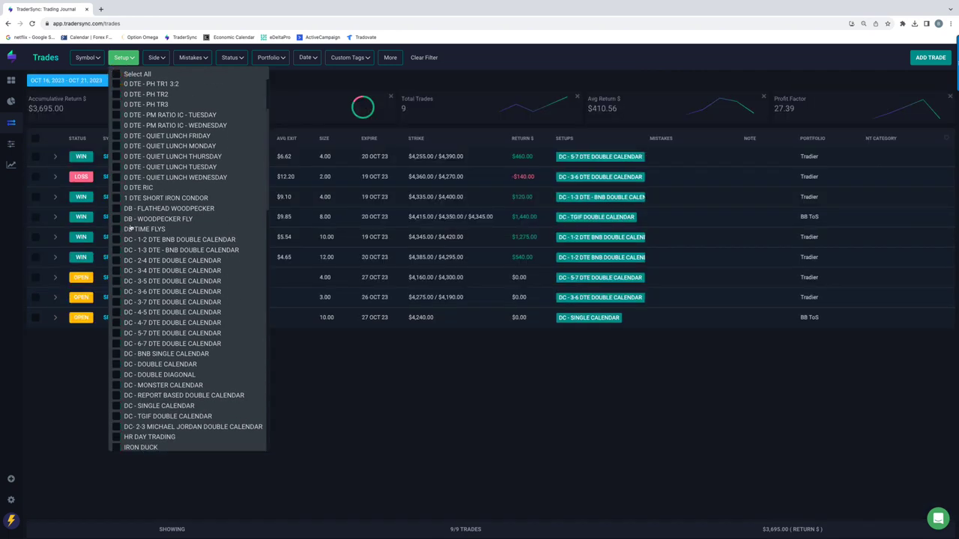
{"action": "scroll", "coordinate": [166, 308], "scroll_direction": "down", "scroll_amount": 2}
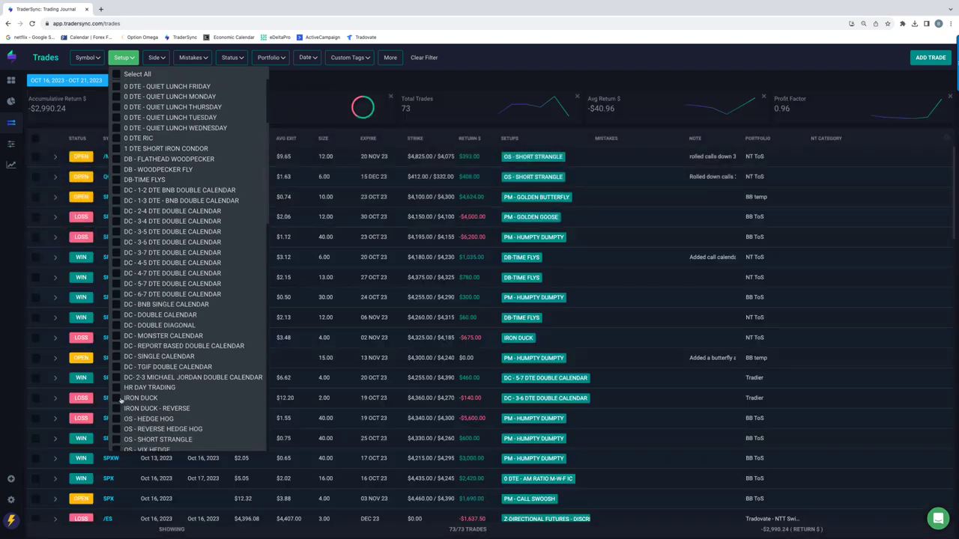
{"action": "left_click", "coordinate": [118, 400]}
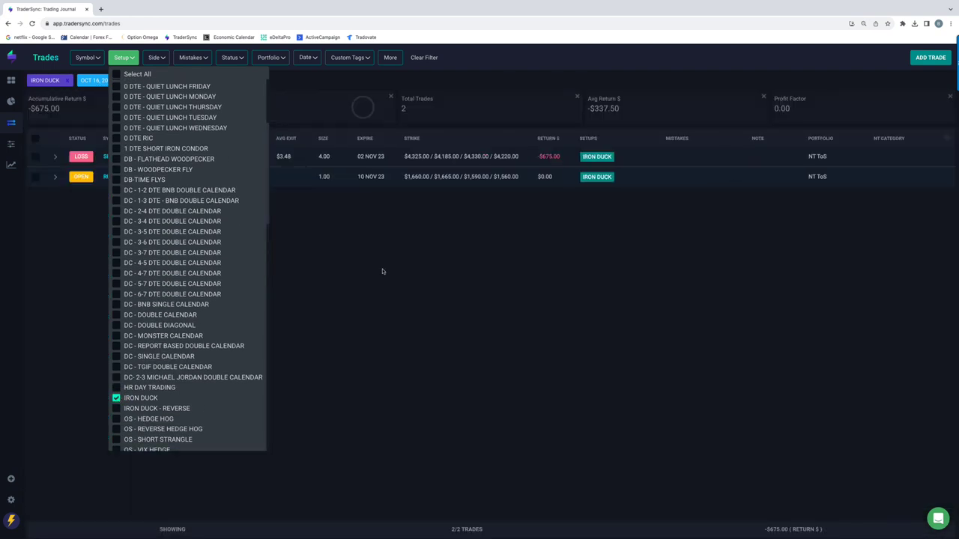
{"action": "left_click", "coordinate": [382, 271]}
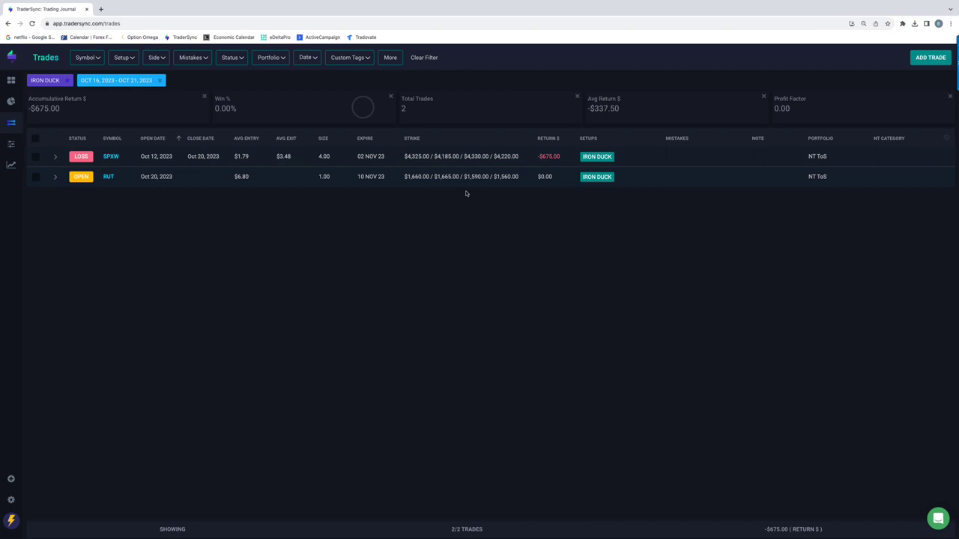
Replace IRON DUCK in the setup filter with the five OS setups from OS - HEDGE HOG through OS - VOLATILITY CONTRACTION
{"action": "left_click", "coordinate": [133, 64]}
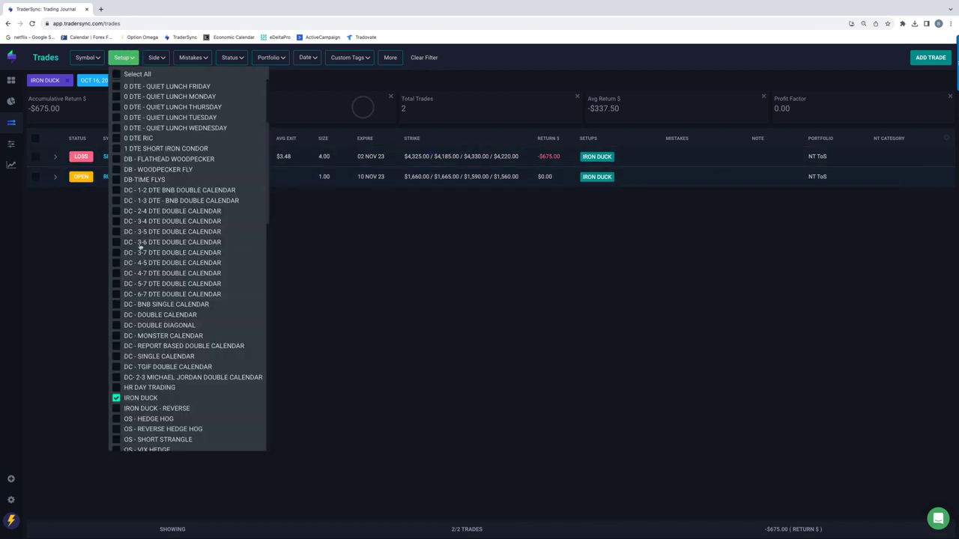
{"action": "scroll", "coordinate": [156, 322], "scroll_direction": "down", "scroll_amount": 2}
{"action": "left_click", "coordinate": [116, 341]}
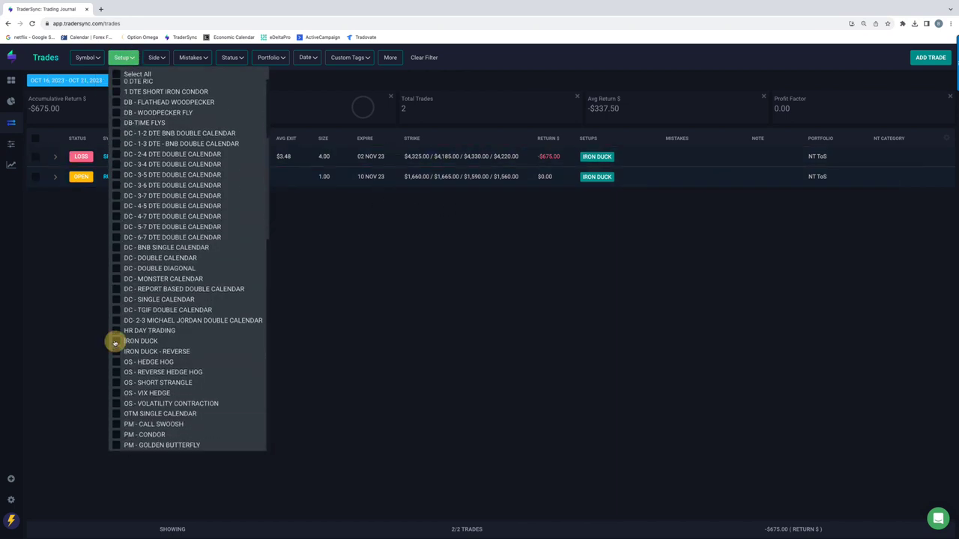
{"action": "left_click", "coordinate": [116, 361]}
{"action": "left_click", "coordinate": [116, 373]}
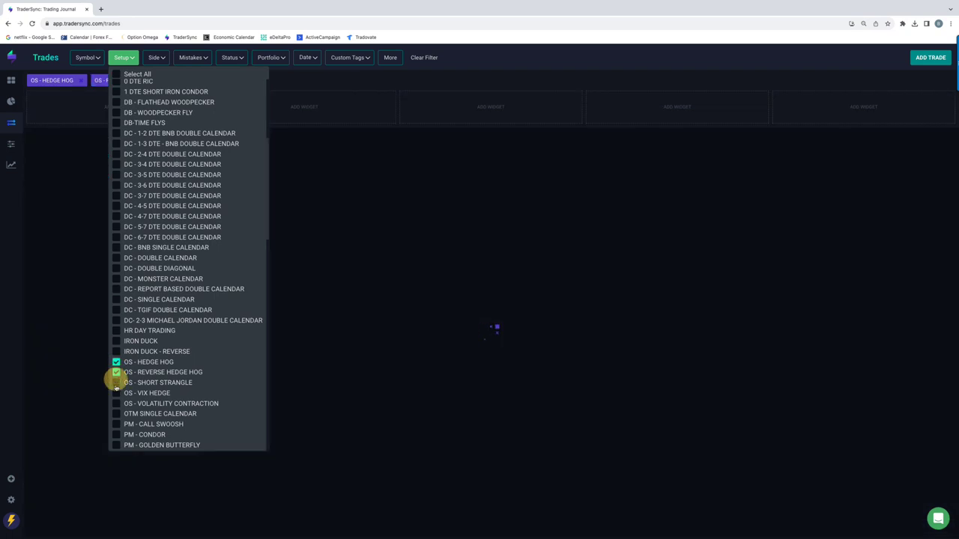
{"action": "left_click", "coordinate": [117, 383]}
{"action": "left_click", "coordinate": [116, 393]}
{"action": "left_click", "coordinate": [116, 404]}
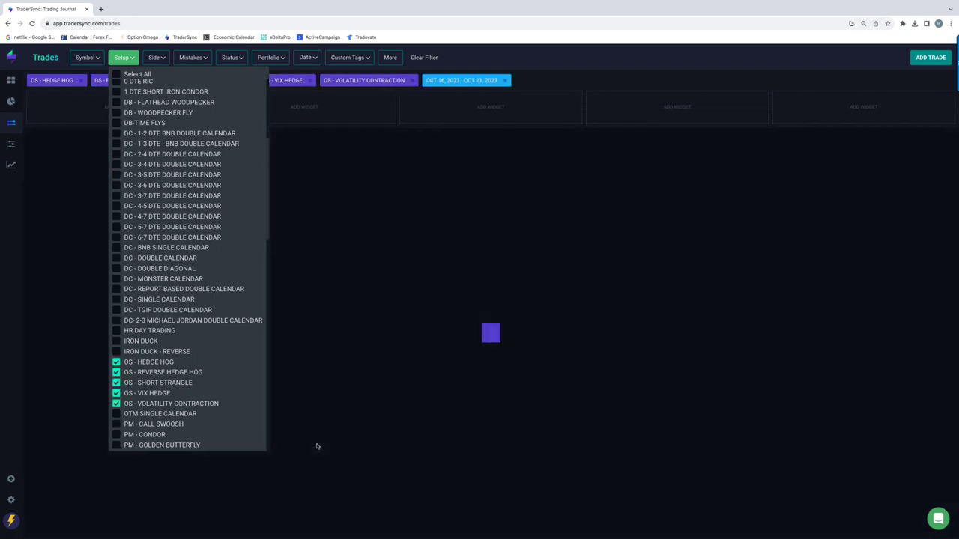
{"action": "left_click", "coordinate": [497, 451]}
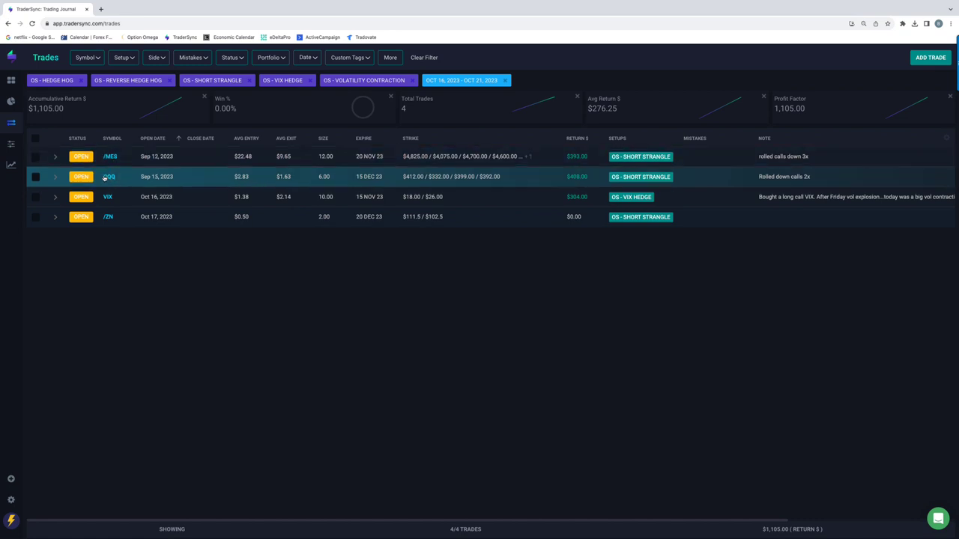
Remove all five OS setups, from HEDGE HOG through VOLATILITY CONTRACTION, from the setup filter
{"action": "left_click", "coordinate": [128, 62]}
{"action": "scroll", "coordinate": [143, 258], "scroll_direction": "down", "scroll_amount": 4}
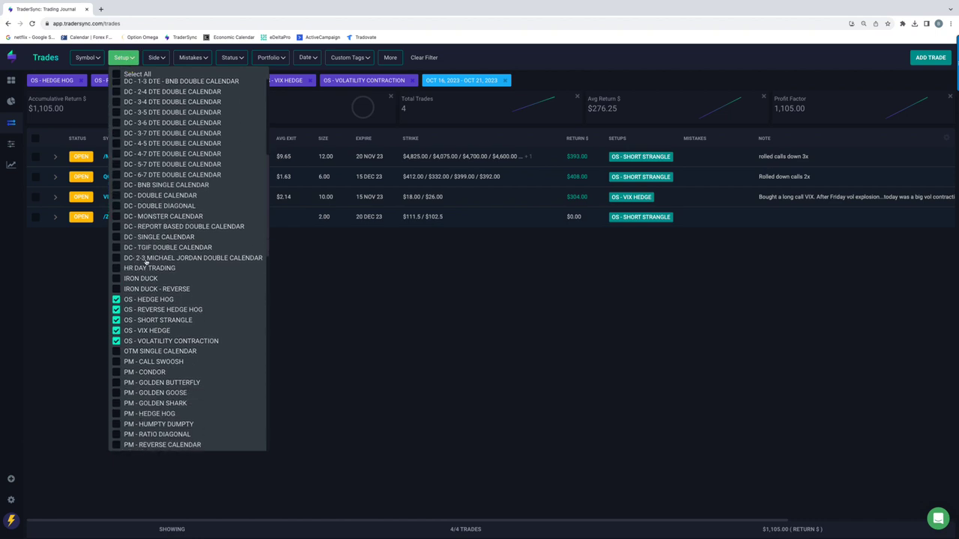
{"action": "left_click", "coordinate": [116, 228]}
{"action": "left_click", "coordinate": [116, 239]}
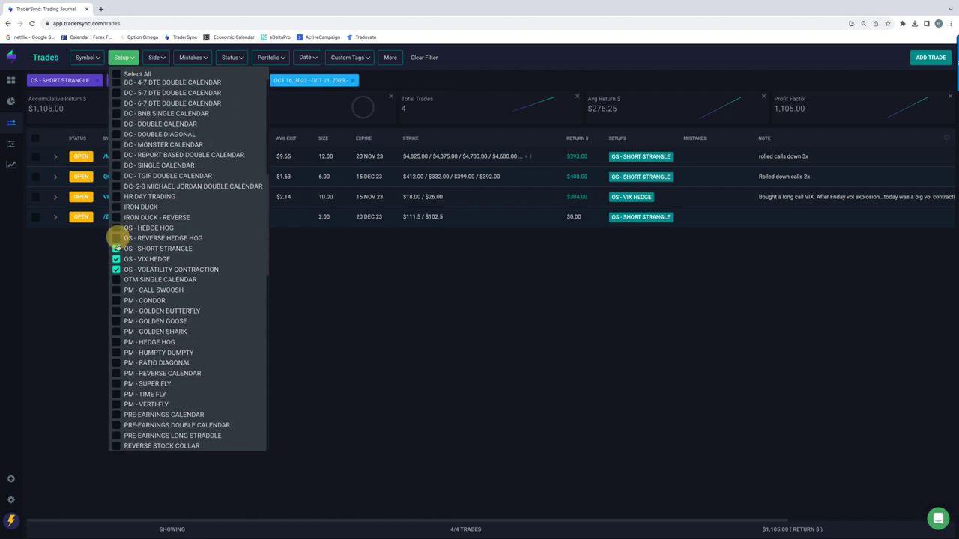
{"action": "left_click", "coordinate": [116, 248]}
{"action": "left_click", "coordinate": [116, 258]}
{"action": "left_click", "coordinate": [116, 269]}
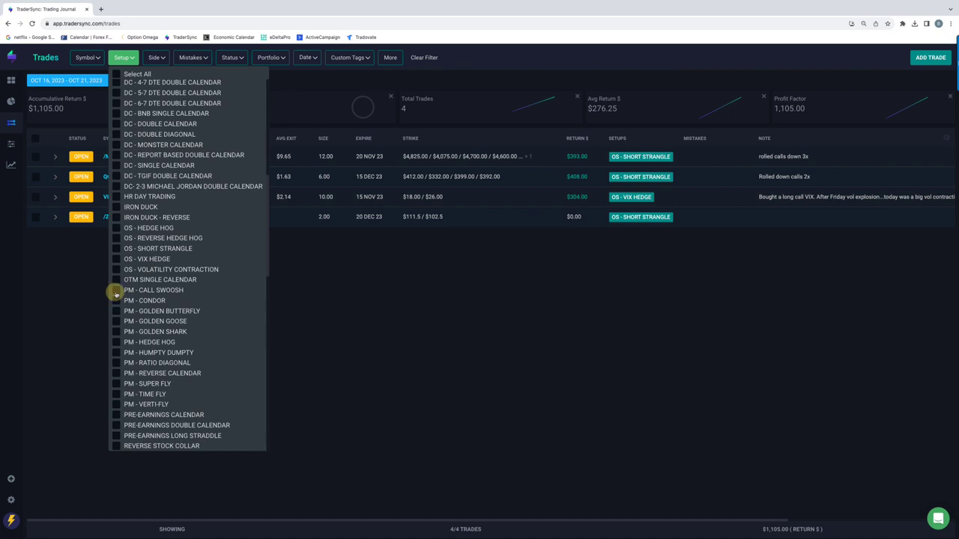
Filter the trades by all PM setups, from PM - CALL SWOOSH through PM - VERTI-FLY, and review them
{"action": "left_click", "coordinate": [116, 290]}
{"action": "left_click", "coordinate": [116, 300]}
{"action": "left_click", "coordinate": [116, 311]}
{"action": "left_click", "coordinate": [116, 322]}
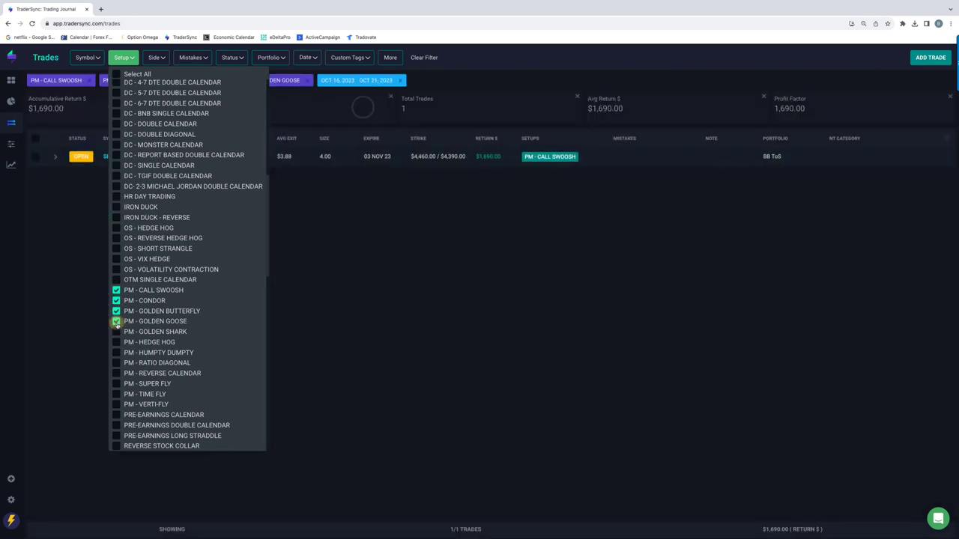
{"action": "left_click", "coordinate": [116, 332]}
{"action": "left_click", "coordinate": [116, 342]}
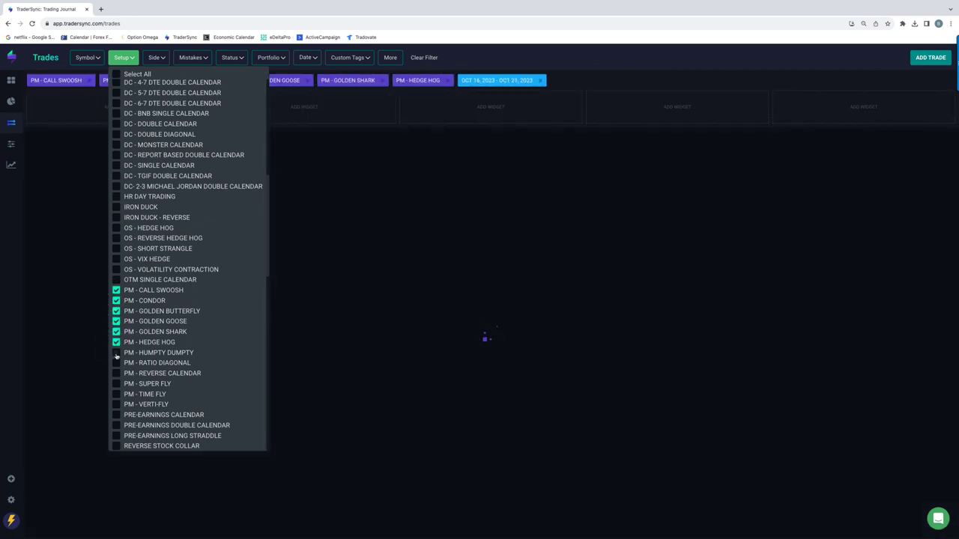
{"action": "left_click", "coordinate": [116, 352]}
{"action": "left_click", "coordinate": [116, 362]}
{"action": "left_click", "coordinate": [116, 373]}
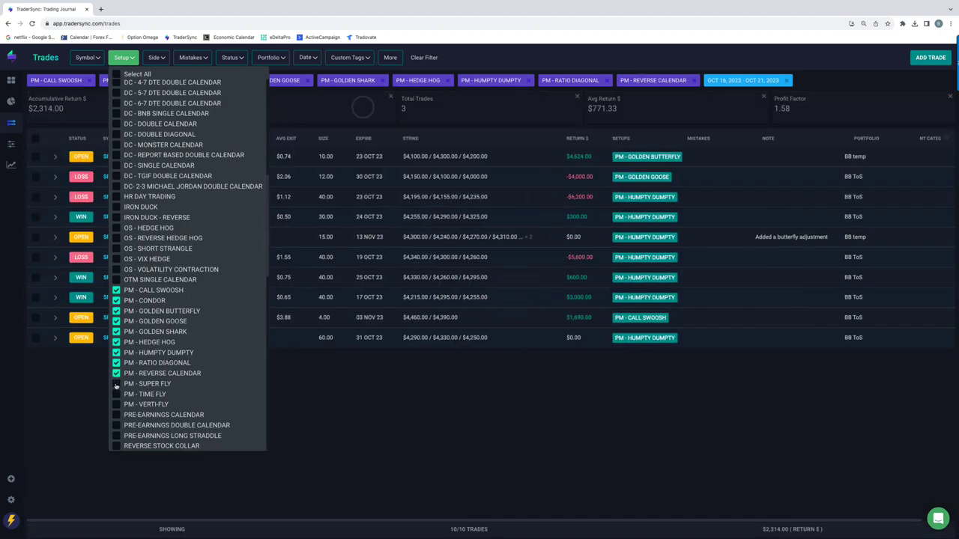
{"action": "left_click", "coordinate": [116, 384]}
{"action": "left_click", "coordinate": [116, 394]}
{"action": "left_click", "coordinate": [116, 405]}
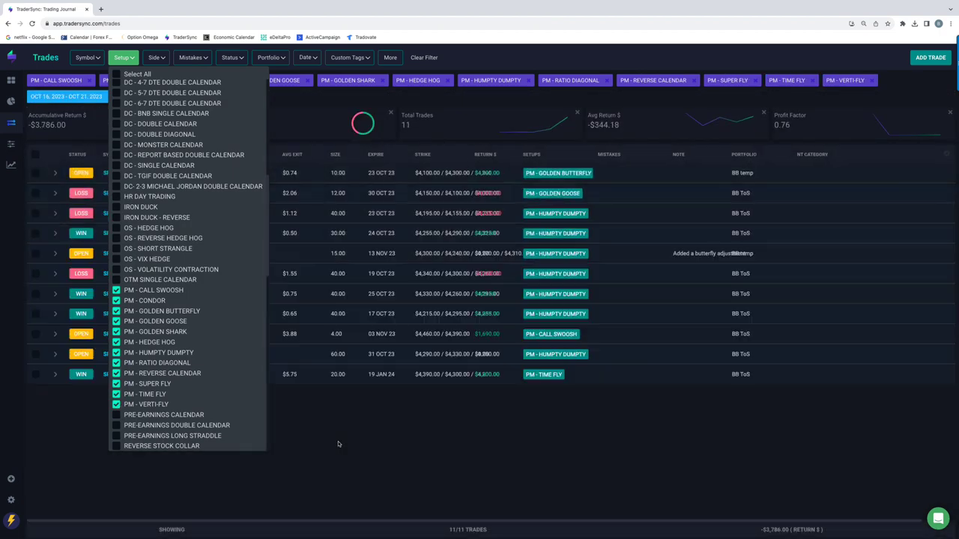
{"action": "left_click", "coordinate": [339, 445]}
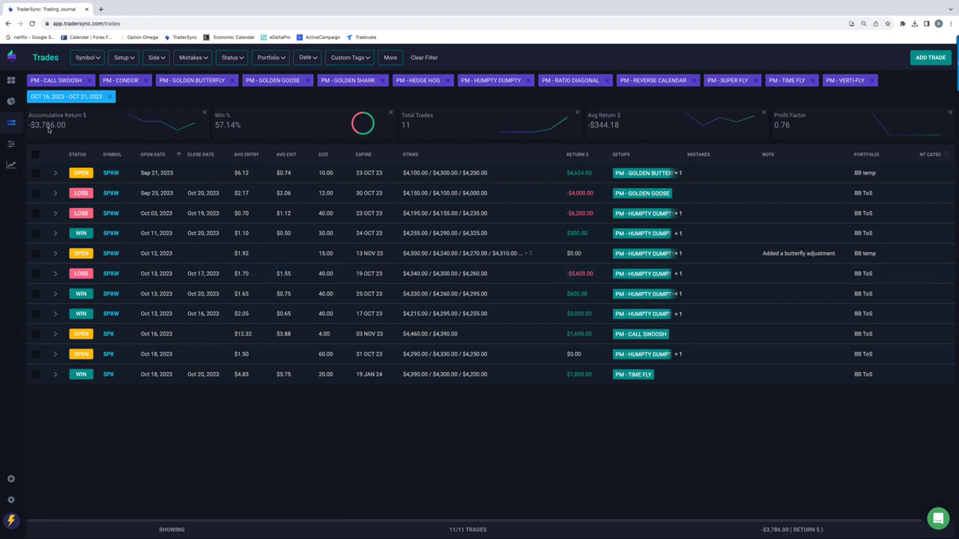
{"action": "mouse_move", "coordinate": [648, 183]}
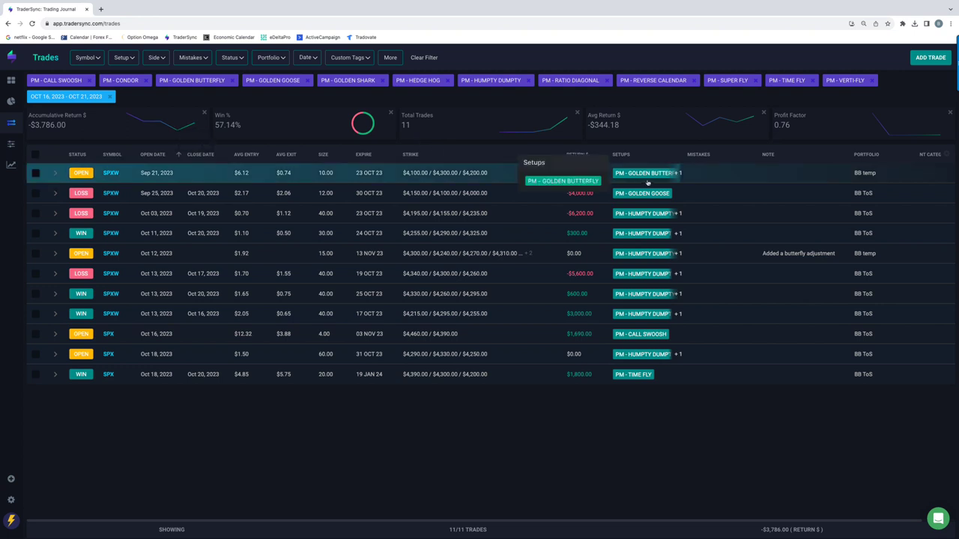